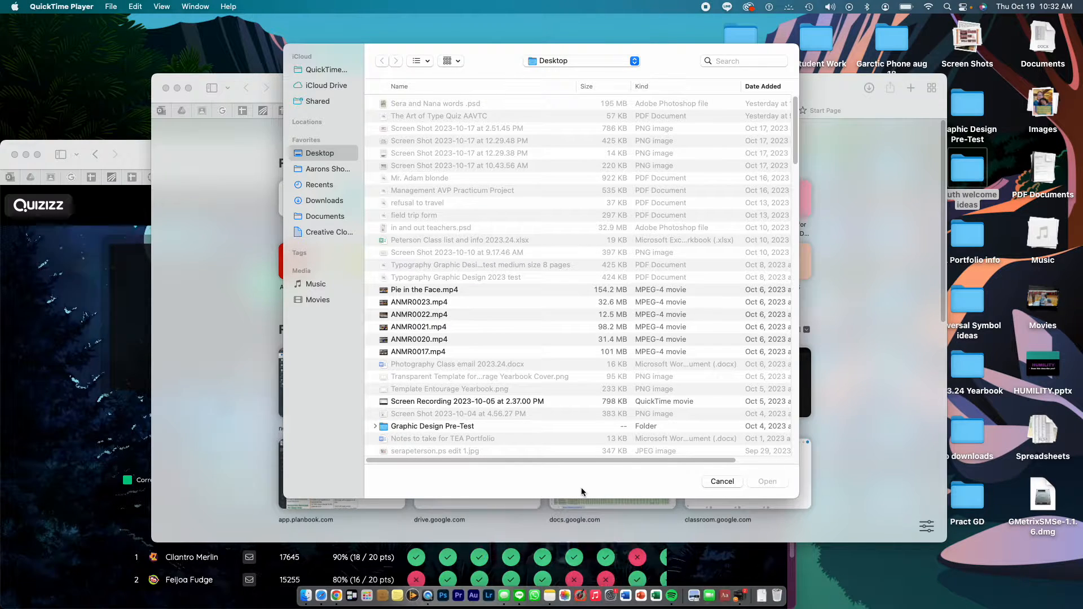
Bring Safari's Start Page to the front, leaving QuickTime's Open dialog behind it.
{"action": "left_click", "coordinate": [843, 395]}
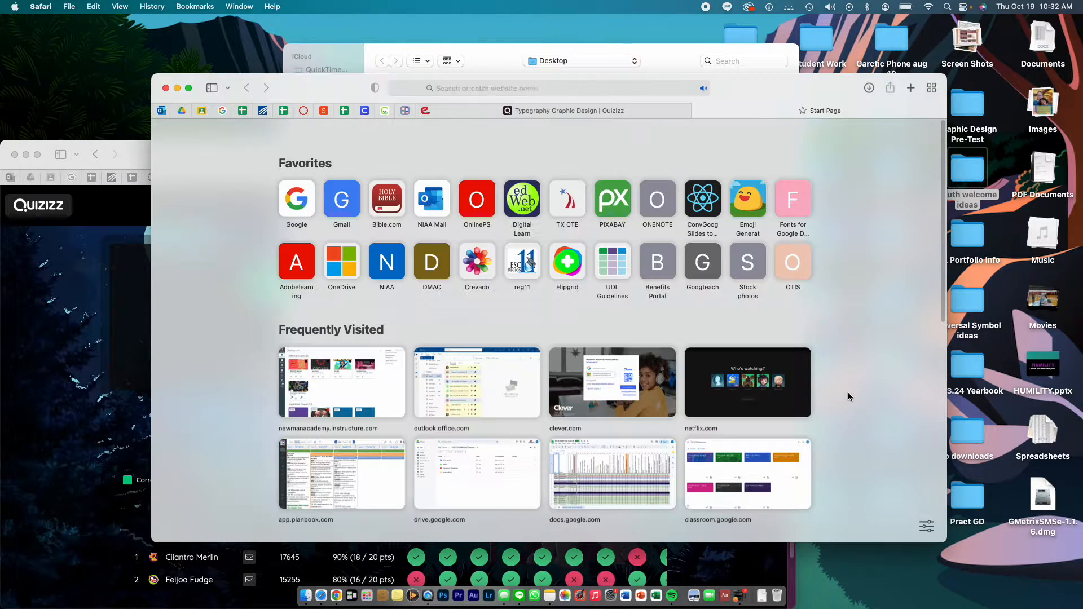
Run a Google search for 'yearbook layout' in Safari.
{"action": "left_click", "coordinate": [684, 87]}
{"action": "type", "text": "y"}
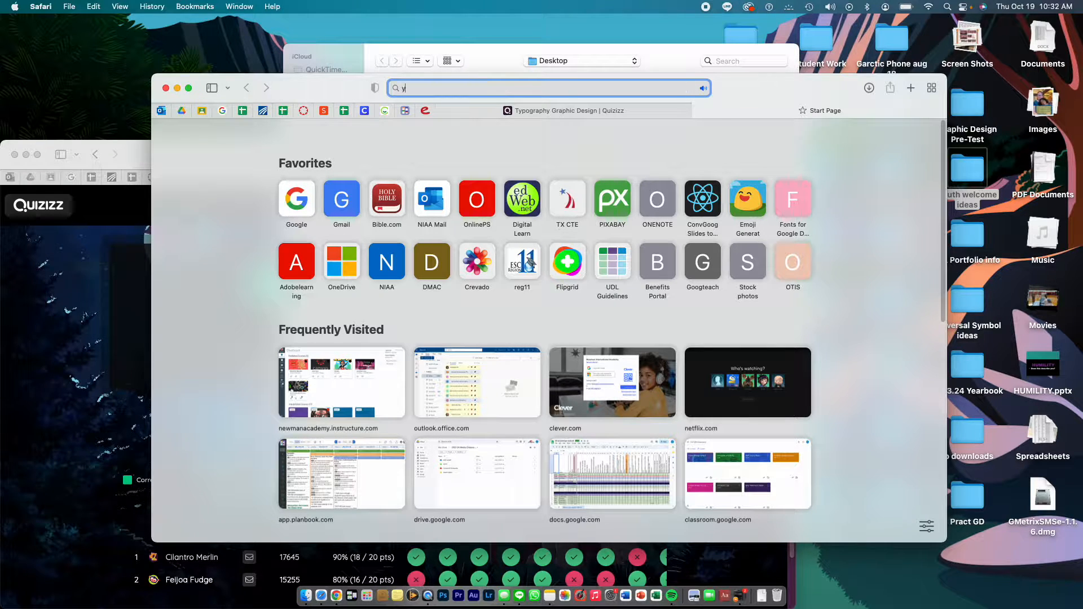
{"action": "type", "text": "earbook layouyt"}
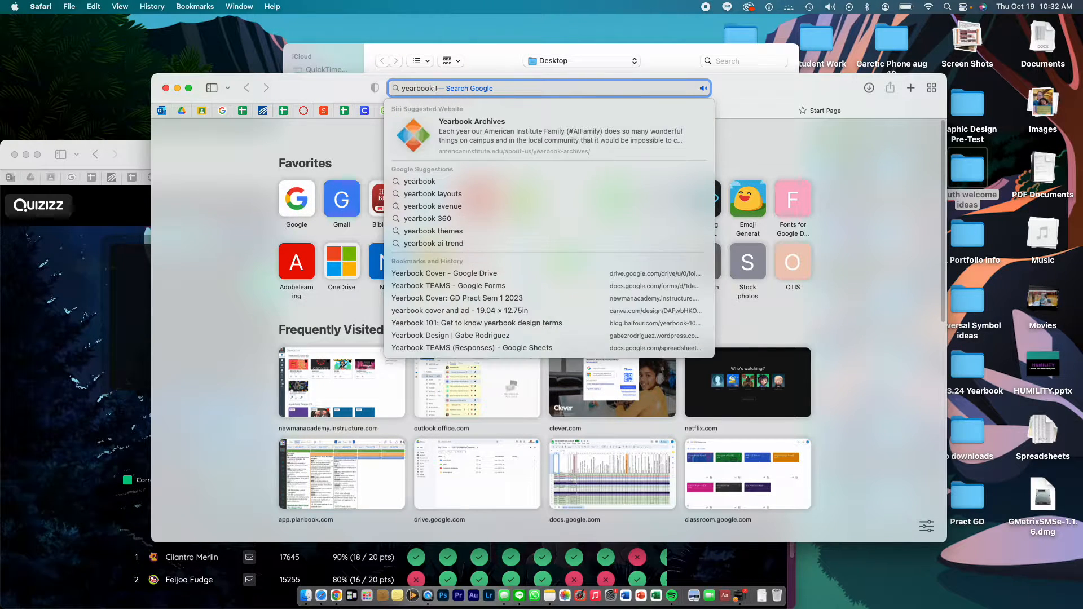
{"action": "key", "text": "BackSpace"}
{"action": "key", "text": "BackSpace"}
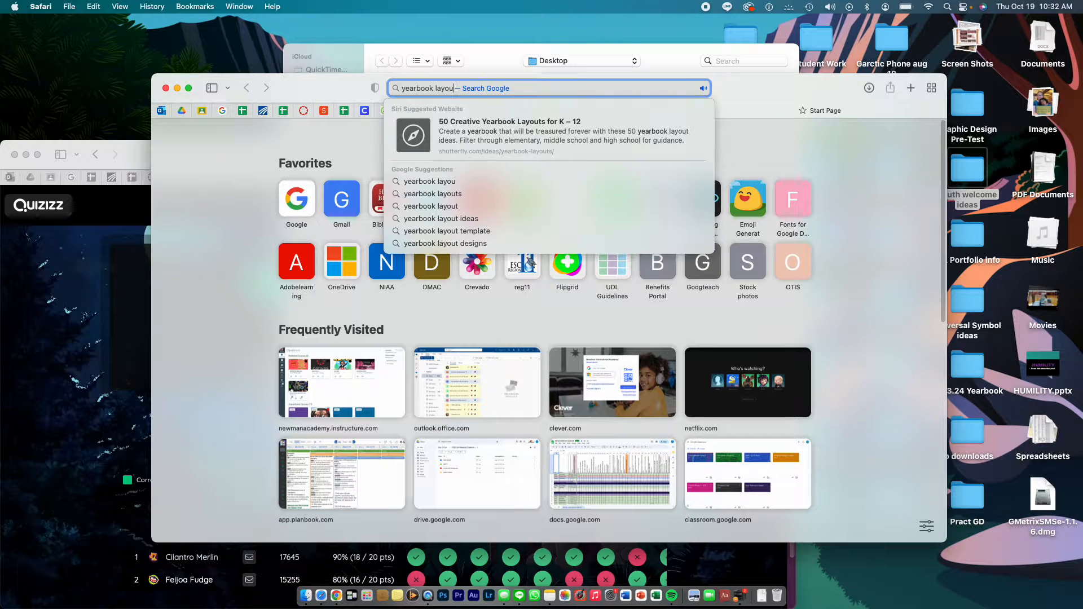
{"action": "type", "text": "t"}
{"action": "key", "text": "Return"}
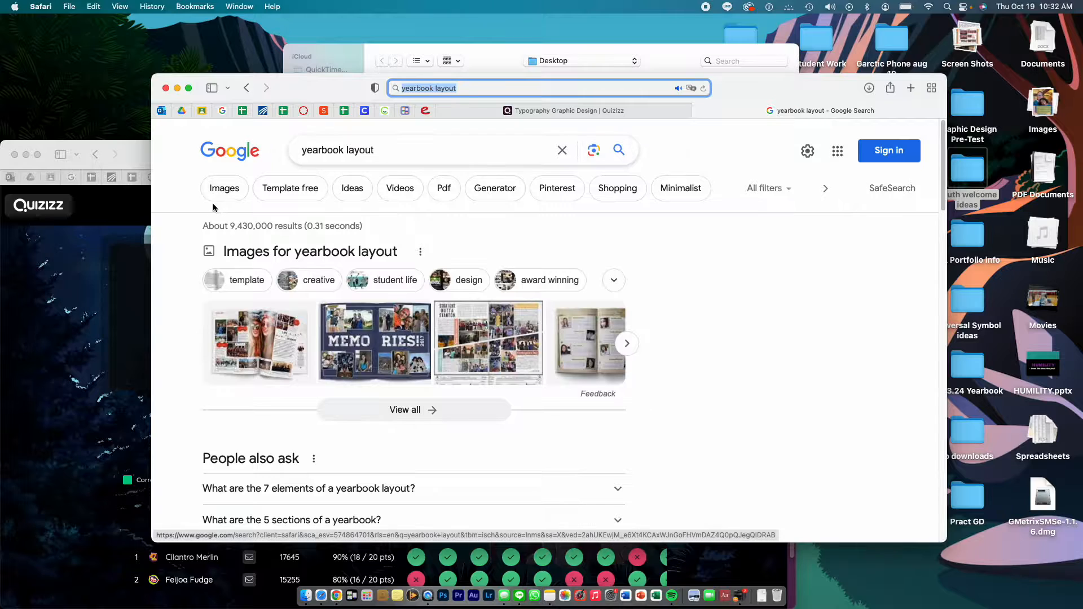
Browse the image results and open the Shutterfly School pride spread preview.
{"action": "left_click", "coordinate": [224, 189]}
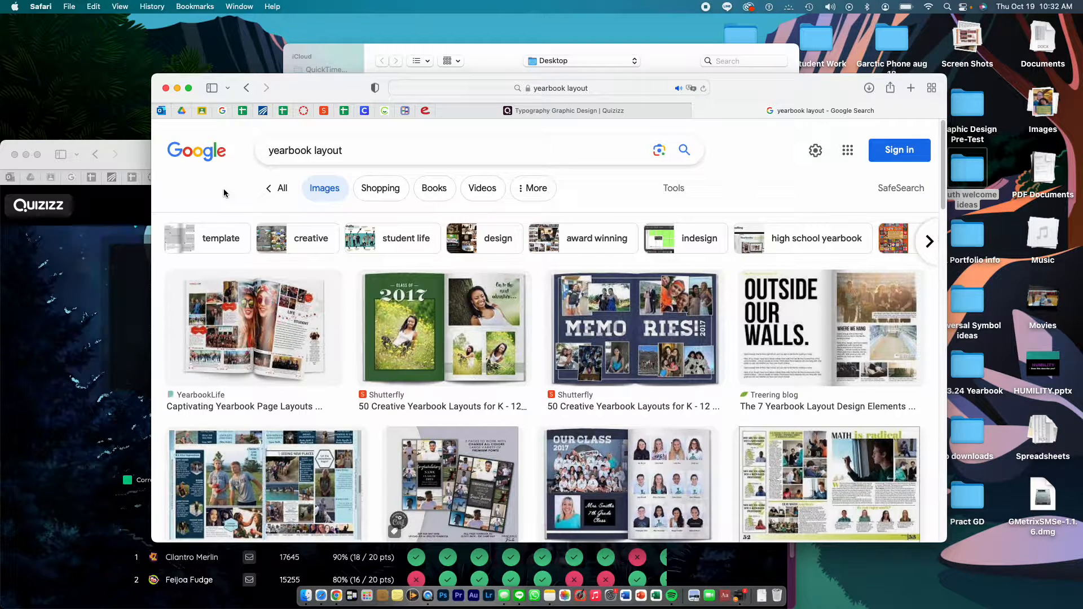
{"action": "scroll", "coordinate": [513, 462], "scroll_direction": "down", "scroll_amount": 10}
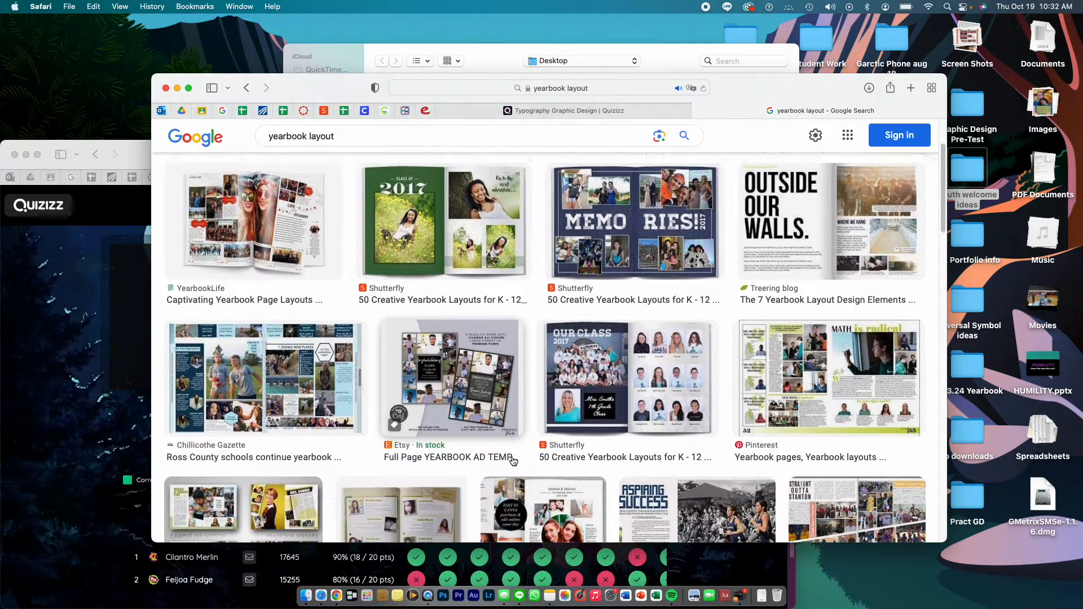
{"action": "scroll", "coordinate": [514, 461], "scroll_direction": "down", "scroll_amount": 3}
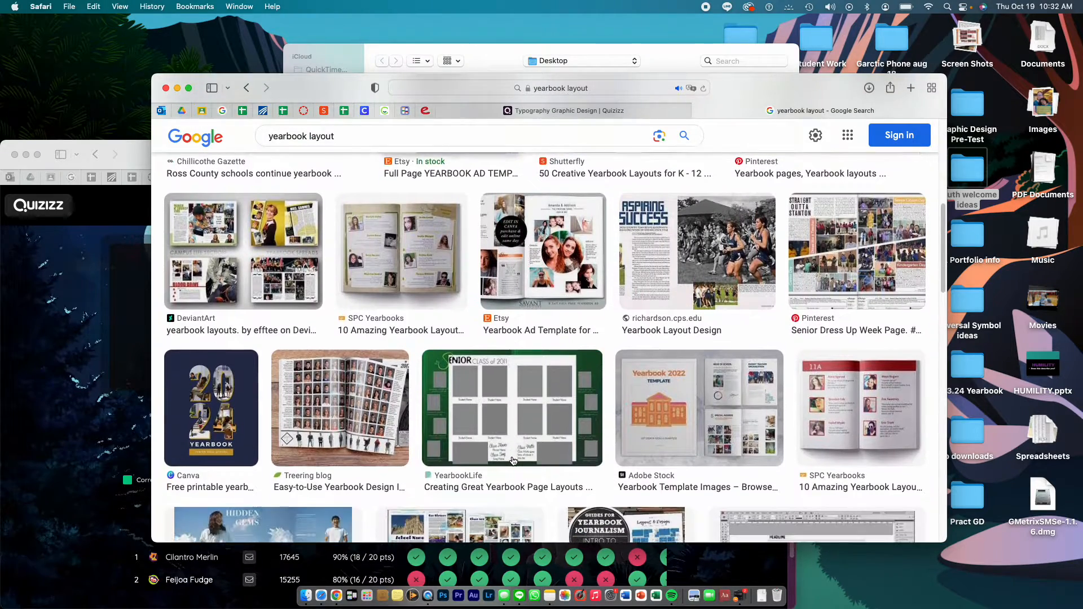
{"action": "scroll", "coordinate": [514, 461], "scroll_direction": "down", "scroll_amount": 4}
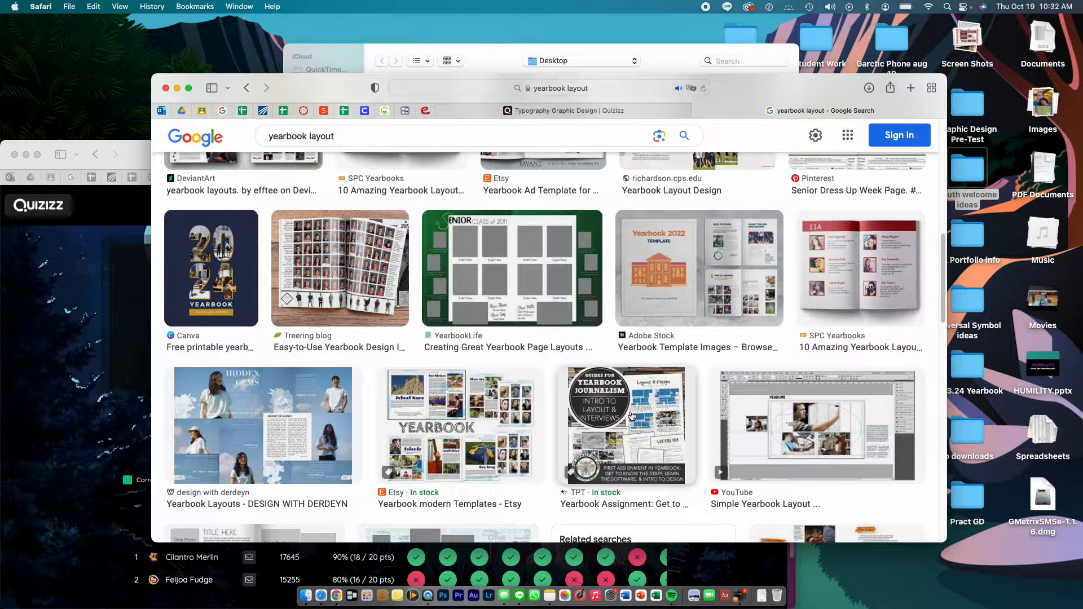
{"action": "scroll", "coordinate": [632, 416], "scroll_direction": "up", "scroll_amount": 1}
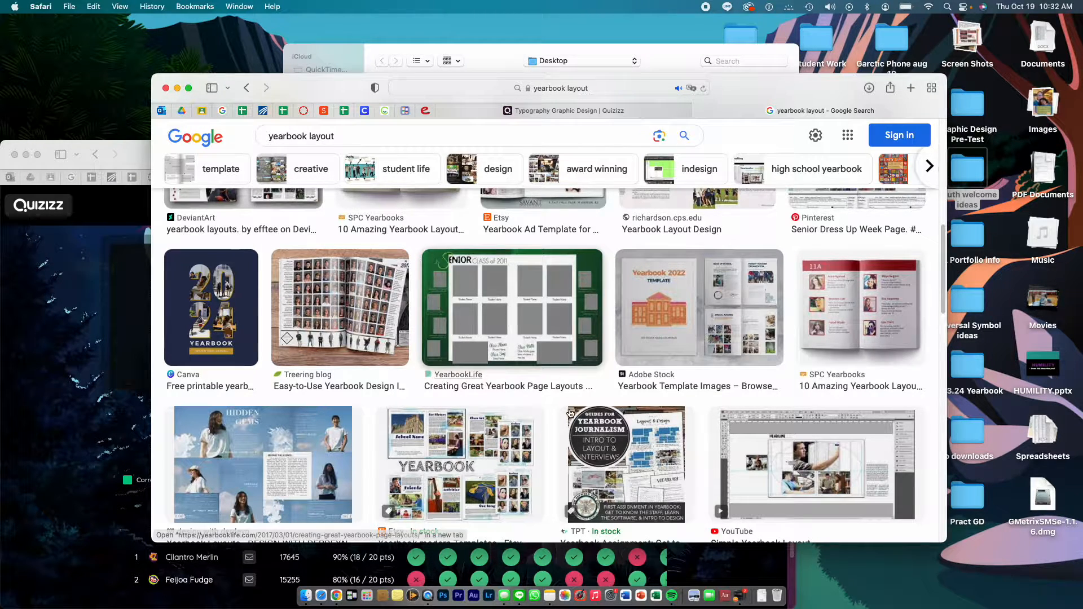
{"action": "scroll", "coordinate": [567, 409], "scroll_direction": "down", "scroll_amount": 10}
{"action": "scroll", "coordinate": [569, 413], "scroll_direction": "down", "scroll_amount": 15}
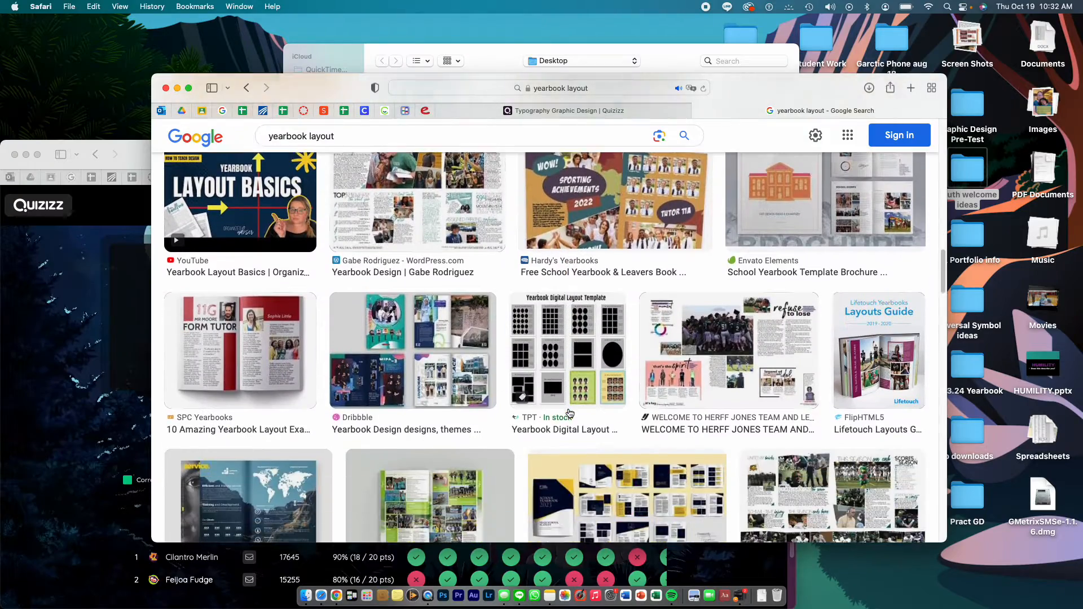
{"action": "scroll", "coordinate": [570, 415], "scroll_direction": "down", "scroll_amount": 15}
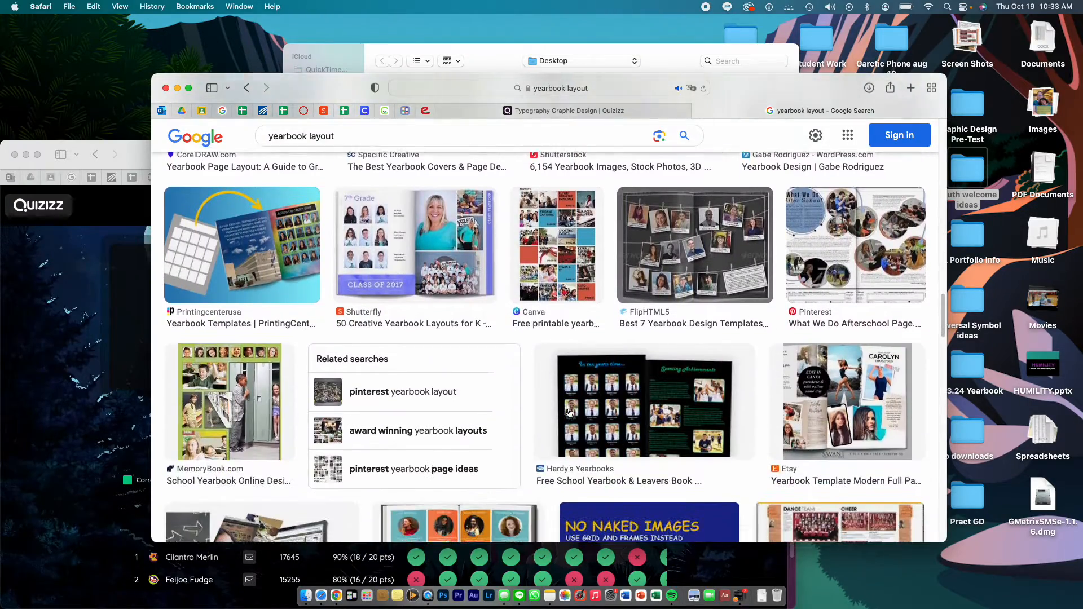
{"action": "scroll", "coordinate": [570, 414], "scroll_direction": "down", "scroll_amount": 10}
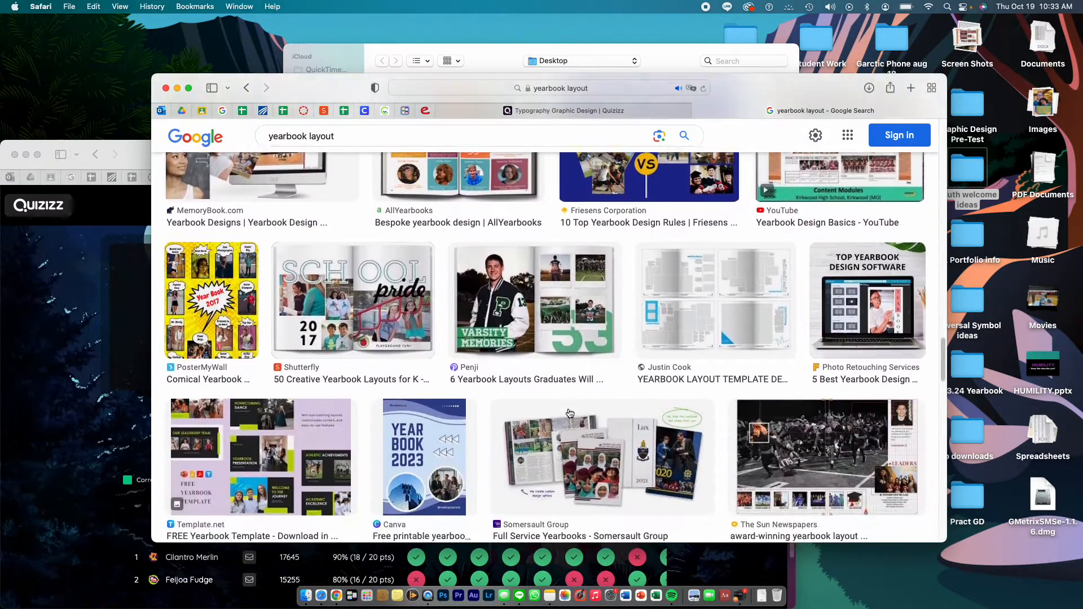
{"action": "scroll", "coordinate": [370, 343], "scroll_direction": "up", "scroll_amount": 5}
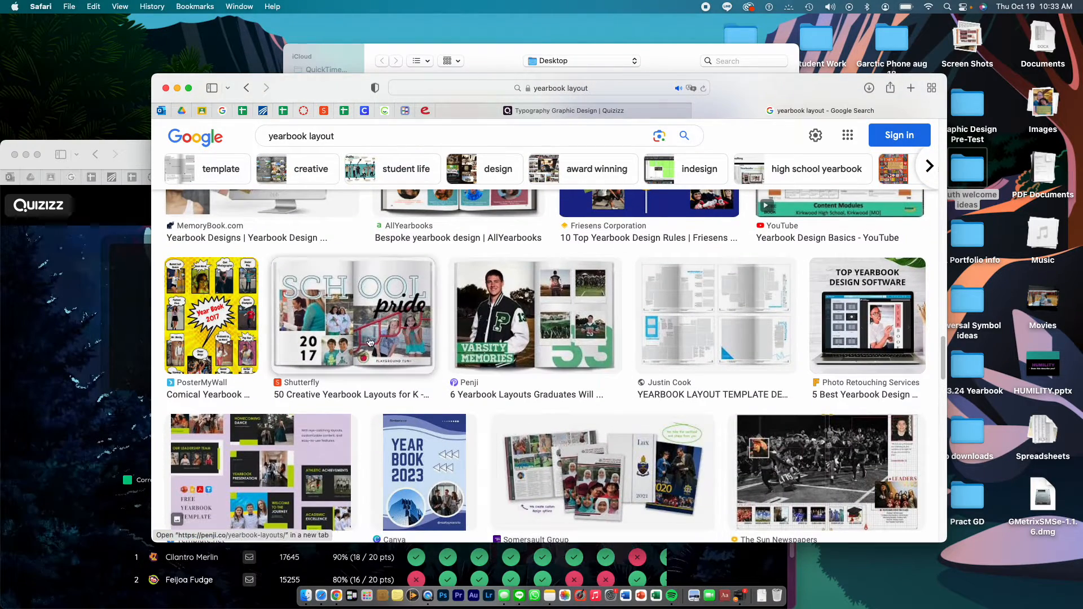
{"action": "left_click", "coordinate": [370, 343]}
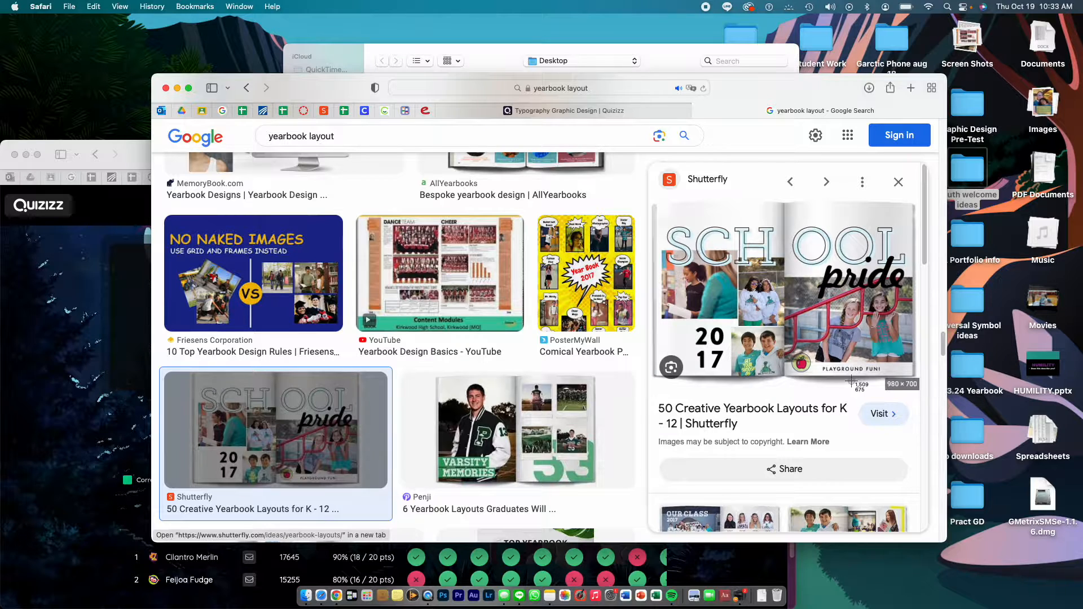
Capture the previewed School pride spread as a region screenshot, then launch Photoshop.
{"action": "key", "text": "super+shift+4"}
{"action": "left_click_drag", "start_coordinate": [658, 207], "coordinate": [914, 376]}
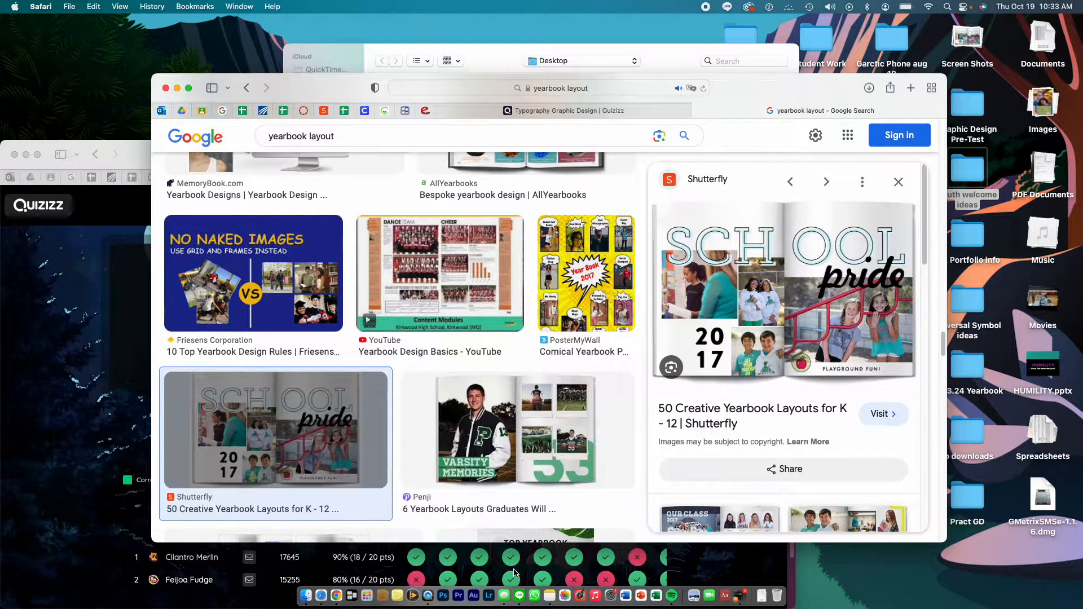
{"action": "left_click", "coordinate": [445, 594]}
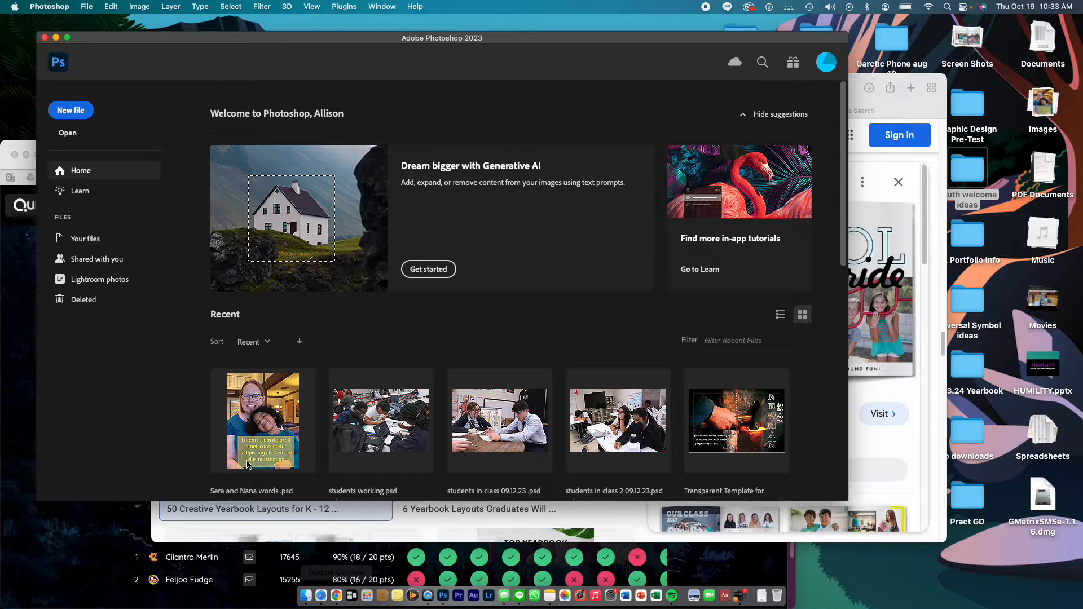
Create a transparent 19.04 × 12.75 in, 300 ppi CMYK document named with the author's name plus 'Yearbook Lyout'.
{"action": "left_click", "coordinate": [88, 112]}
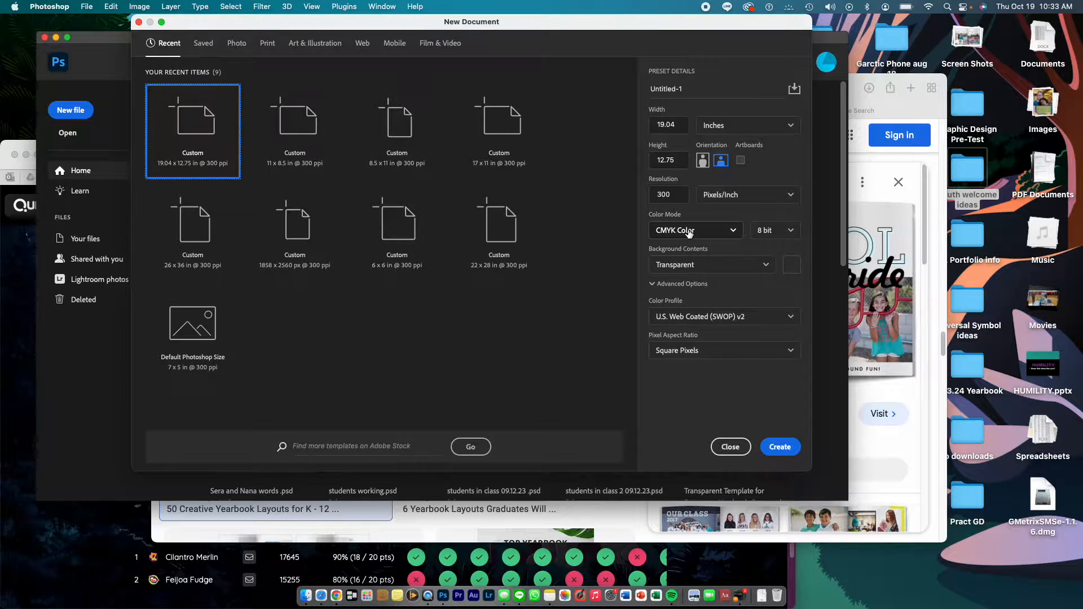
{"action": "left_click_drag", "start_coordinate": [692, 90], "coordinate": [626, 81]}
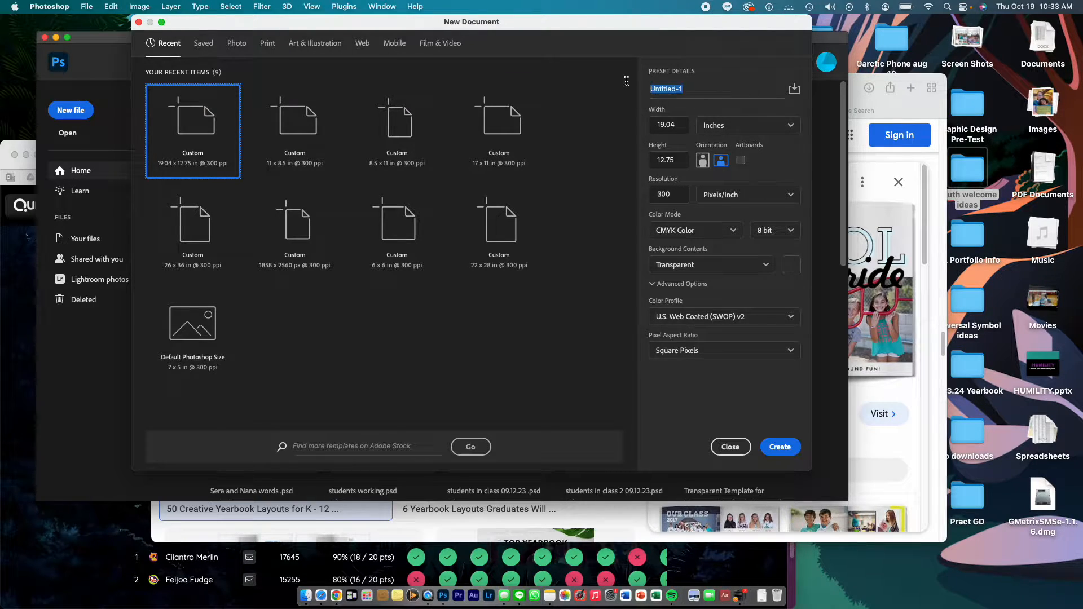
{"action": "type", "text": "Yearbook"}
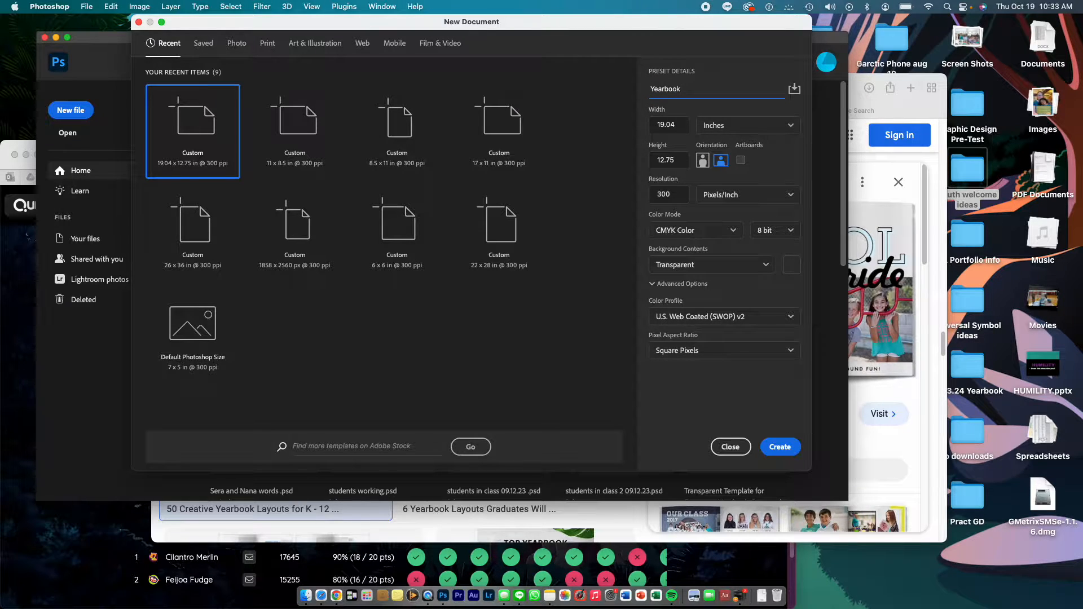
{"action": "type", "text": " Layout 1"}
{"action": "triple_click", "coordinate": [651, 90]}
{"action": "type", "text": "SeraPeterson.Yearbook Lyout"}
{"action": "left_click", "coordinate": [781, 447]}
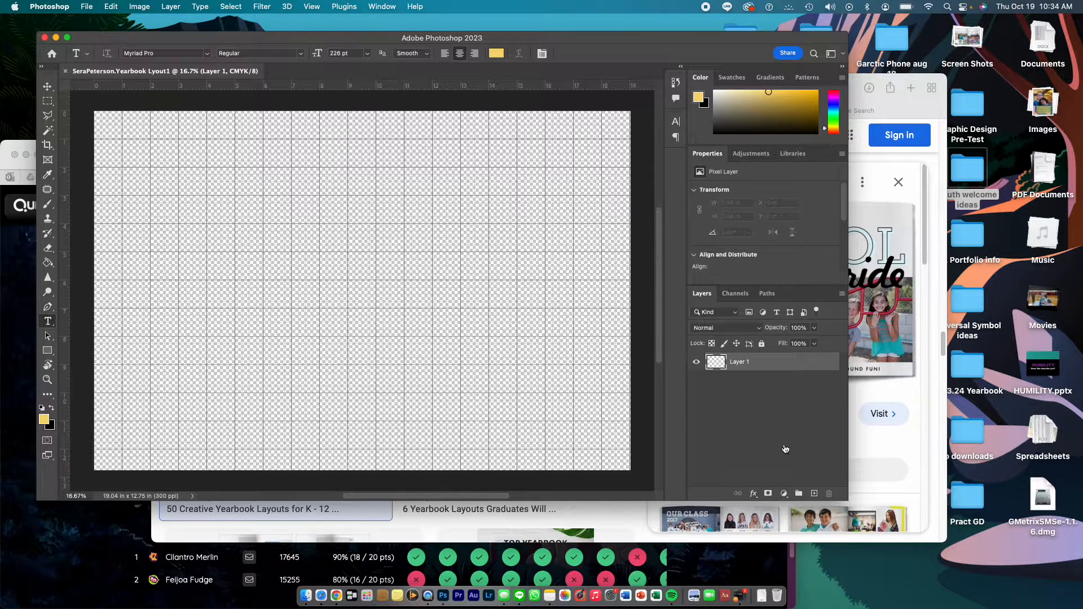
Toggle the canvas grid with Cmd+' and duplicate Layer 1 into 'Layer 1 copy'.
{"action": "key", "text": "super+apostrophe"}
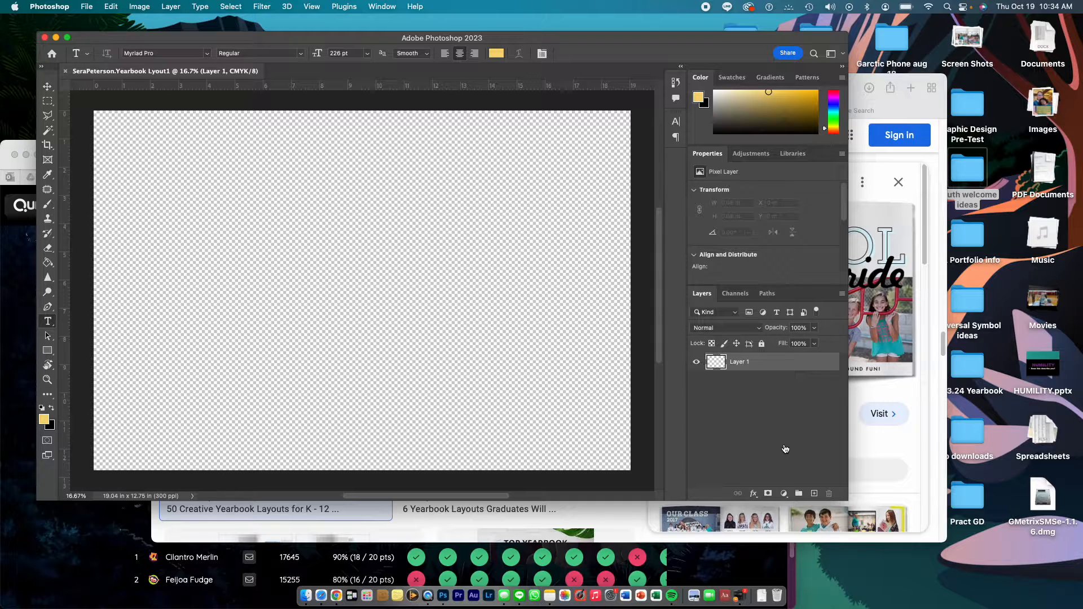
{"action": "key", "text": "super+apostrophe"}
{"action": "key", "text": "super+apostrophe"}
{"action": "key", "text": "super+j"}
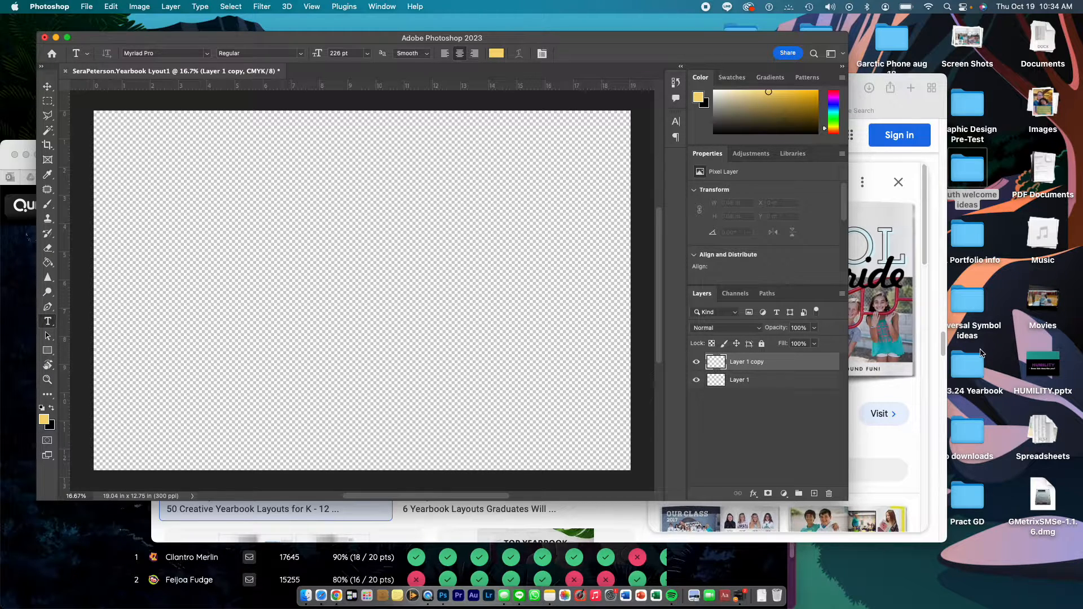
Open the 2023.24 Yearbook folder and start a Finder search for the Entourage file.
{"action": "double_click", "coordinate": [976, 367]}
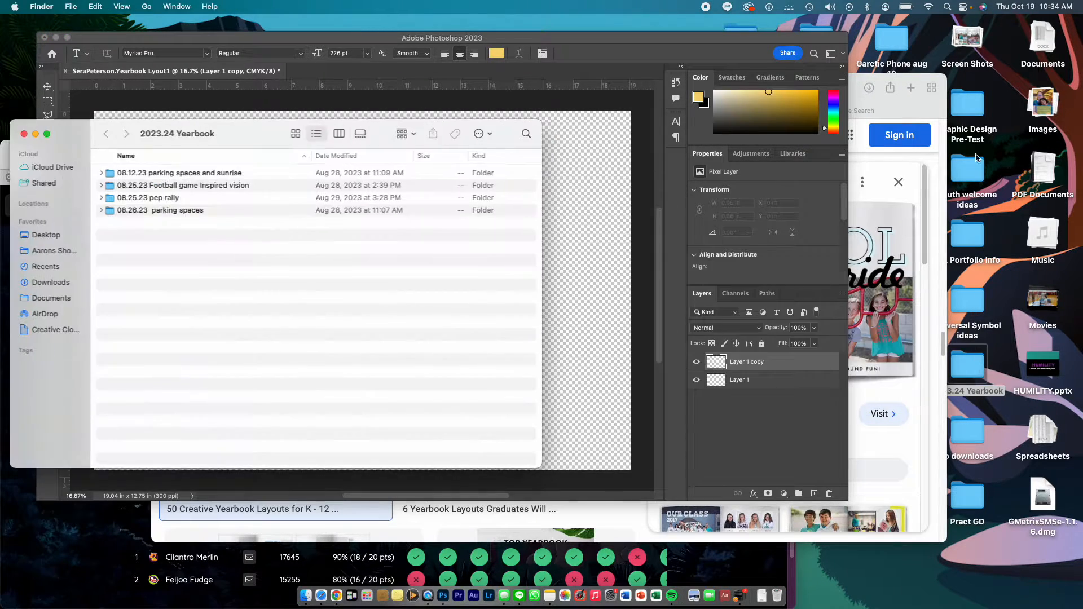
{"action": "left_click", "coordinate": [528, 134]}
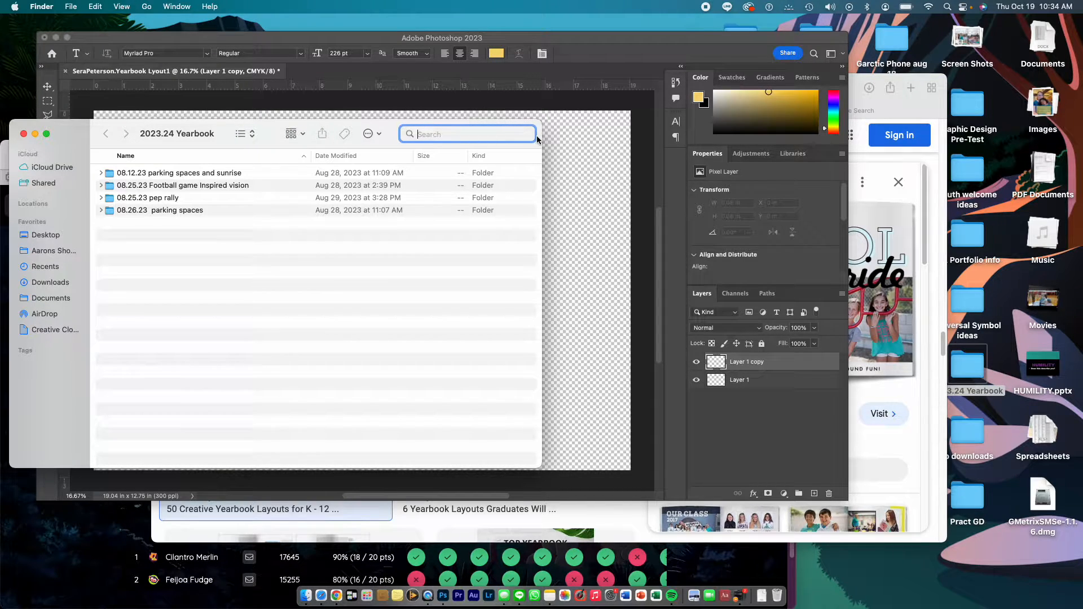
{"action": "type", "text": "ent"}
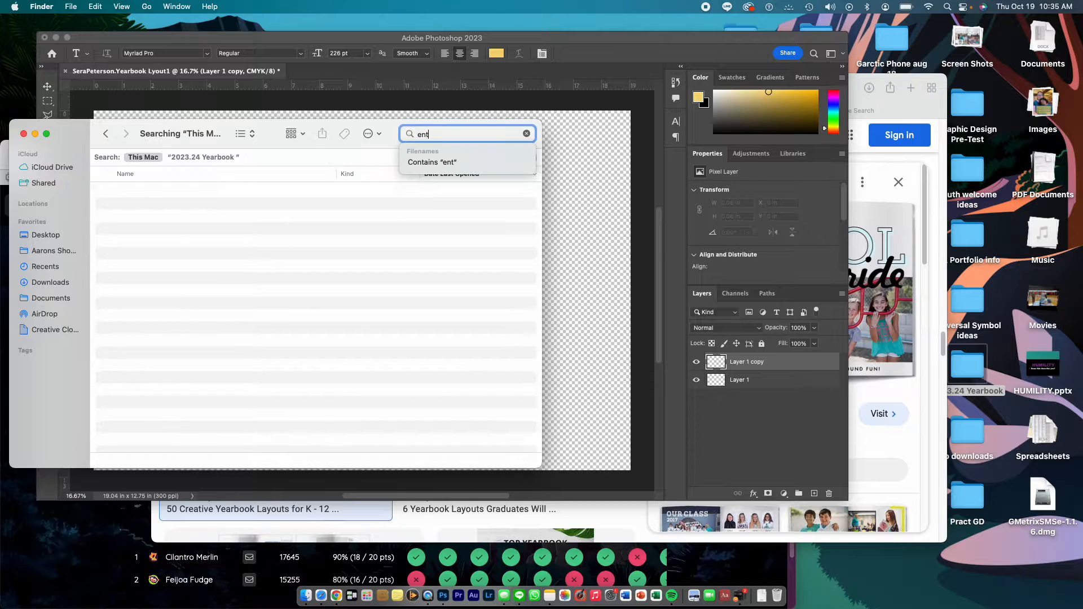
{"action": "type", "text": "erage"}
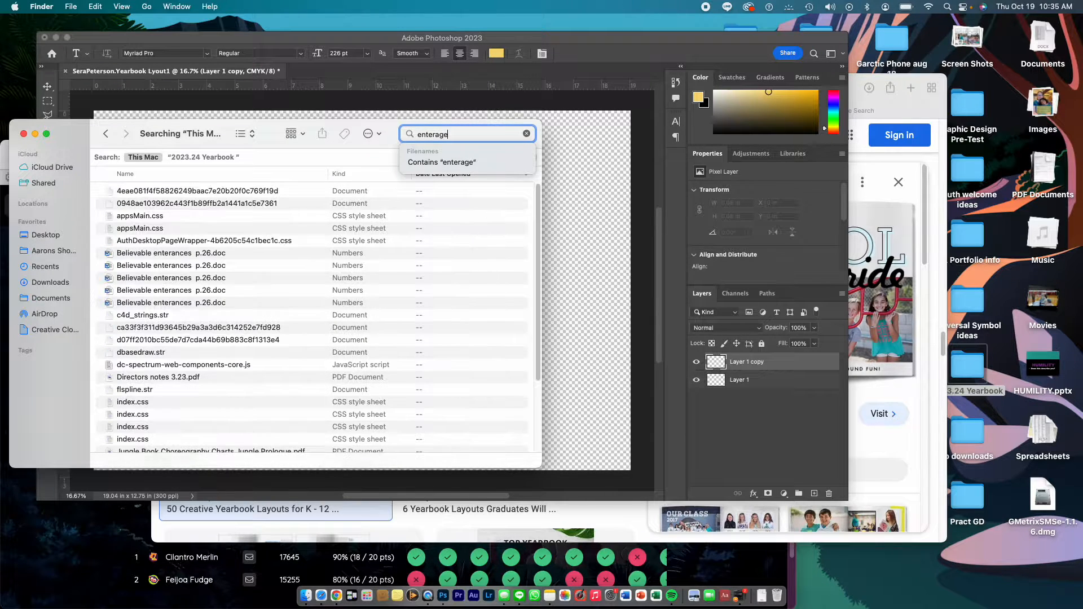
{"action": "key", "text": "BackSpace"}
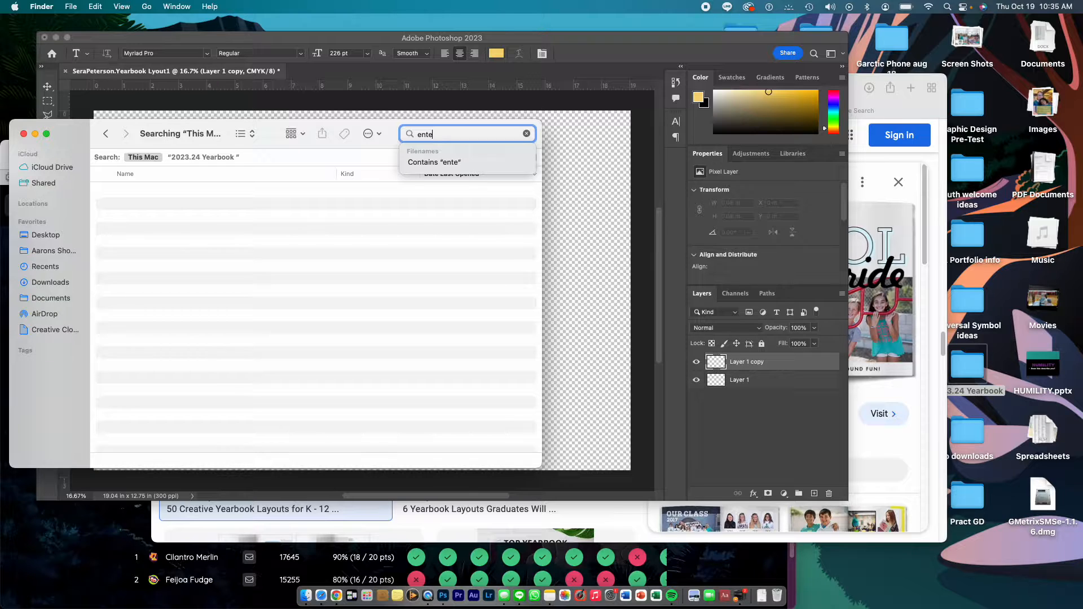
{"action": "key", "text": "BackSpace"}
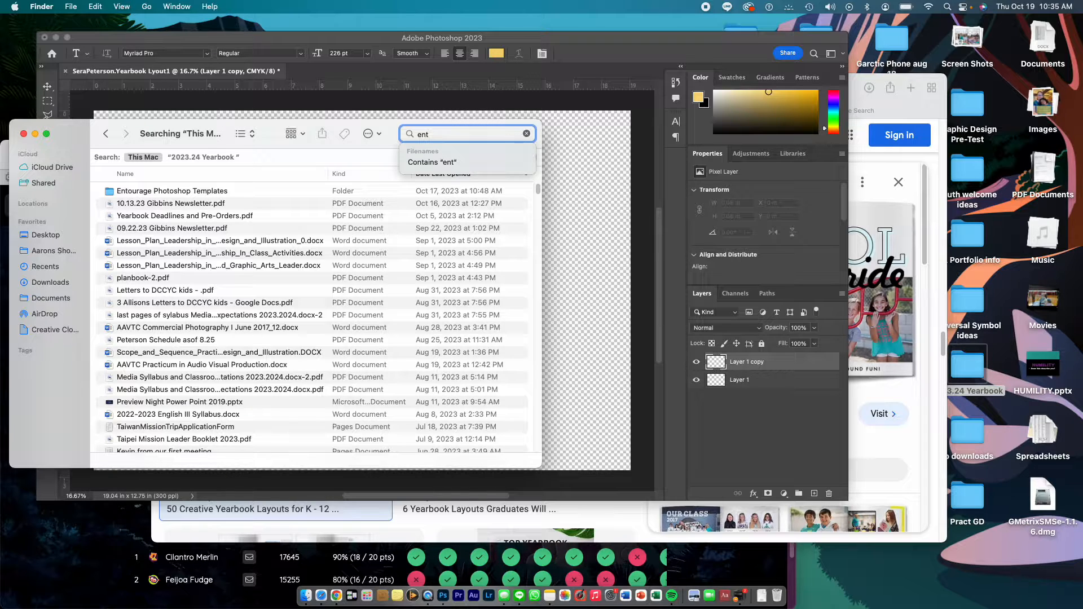
Visit the Entourage Yearbooks site in Safari, then refine the Finder search to 'entour'.
{"action": "left_click", "coordinate": [893, 440]}
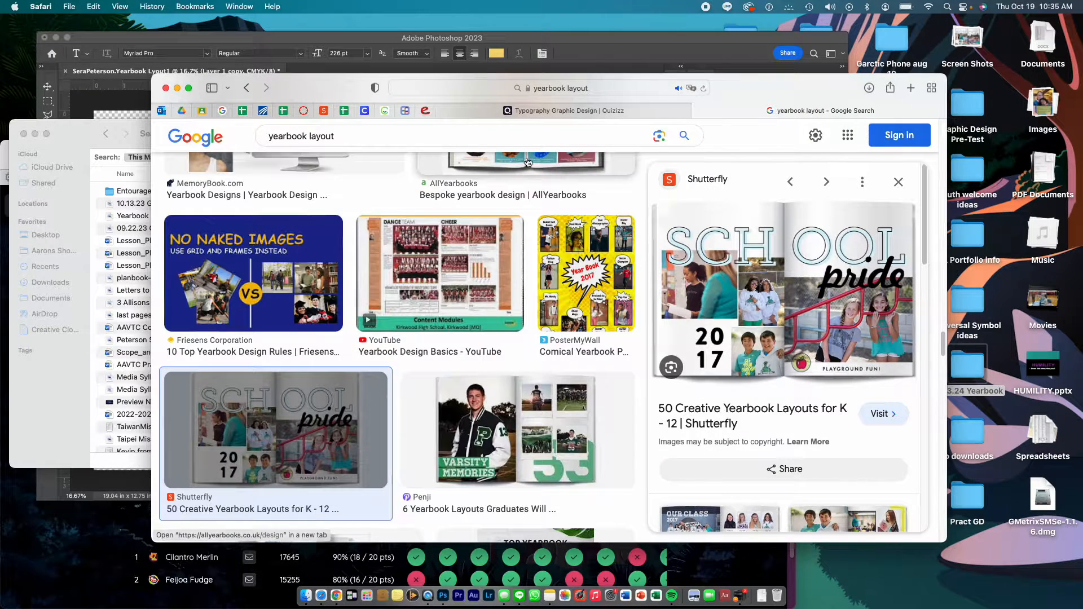
{"action": "left_click", "coordinate": [425, 111]}
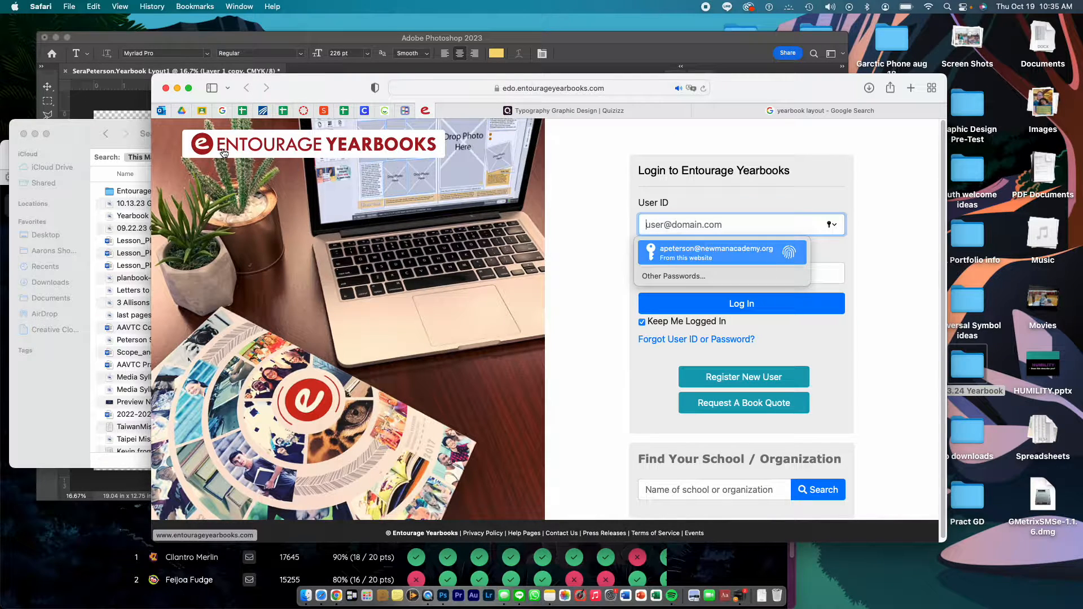
{"action": "left_click", "coordinate": [138, 208]}
{"action": "left_click", "coordinate": [469, 138]}
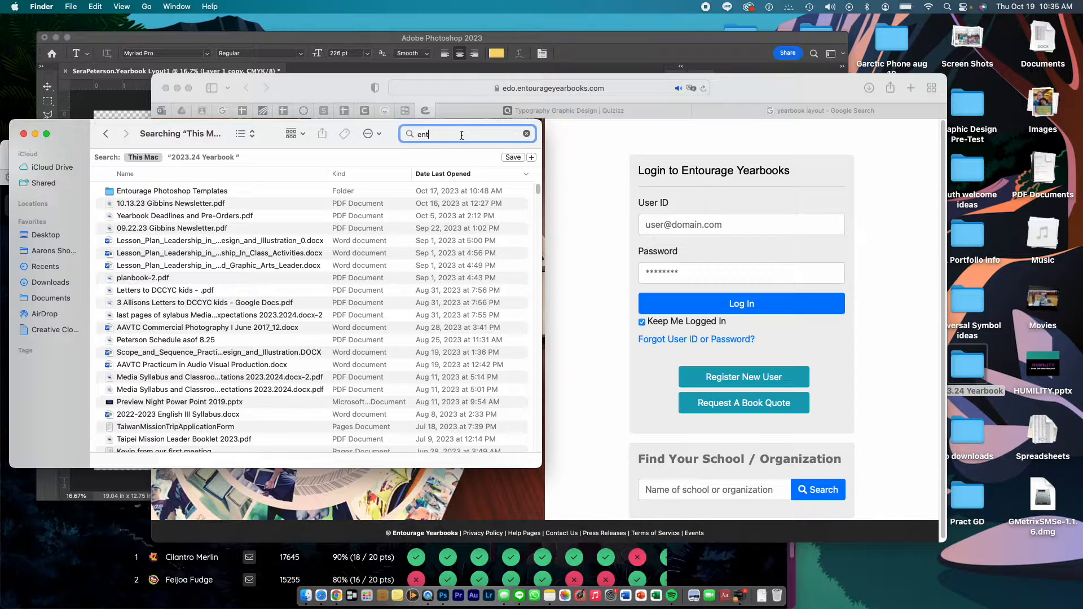
{"action": "type", "text": "our"}
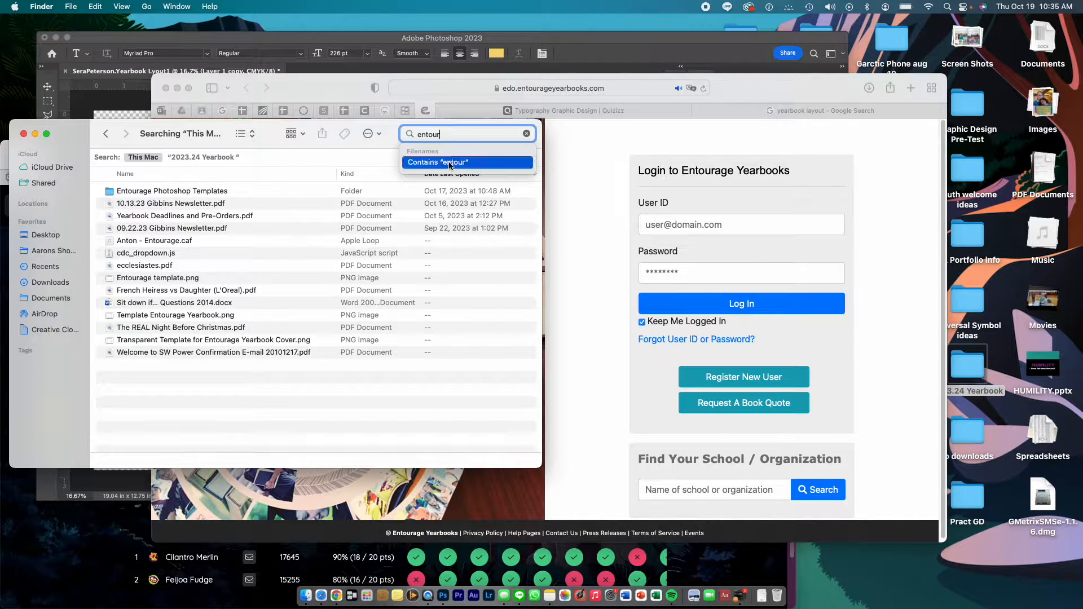
Select Transparent Template for Entourage Yearbook Cover.png, move Finder aside, and minimize Safari.
{"action": "left_click", "coordinate": [205, 341]}
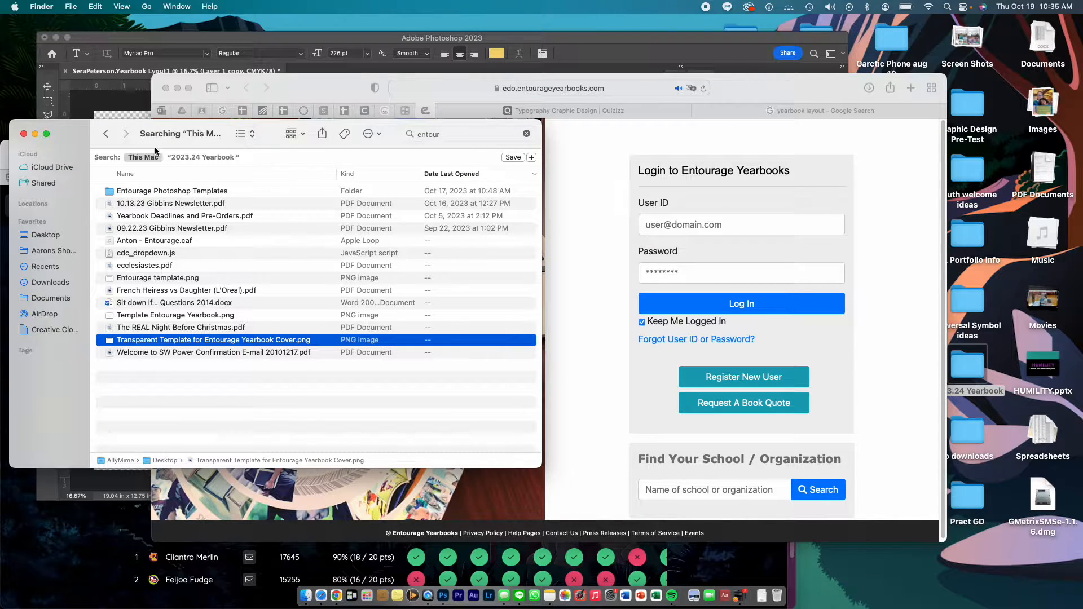
{"action": "left_click_drag", "start_coordinate": [82, 127], "coordinate": [584, 35]}
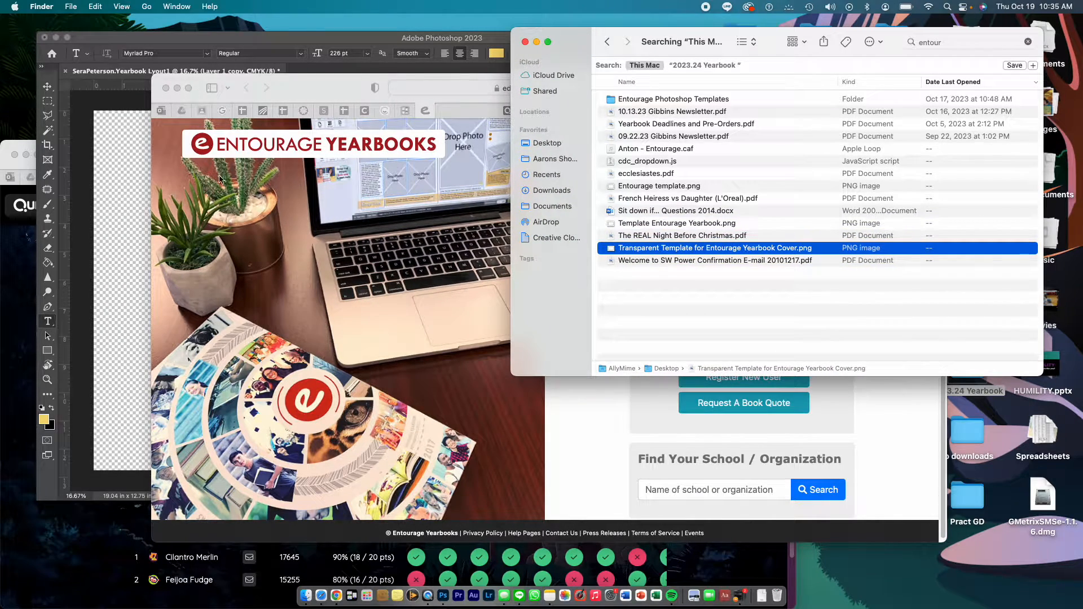
{"action": "left_click", "coordinate": [177, 89]}
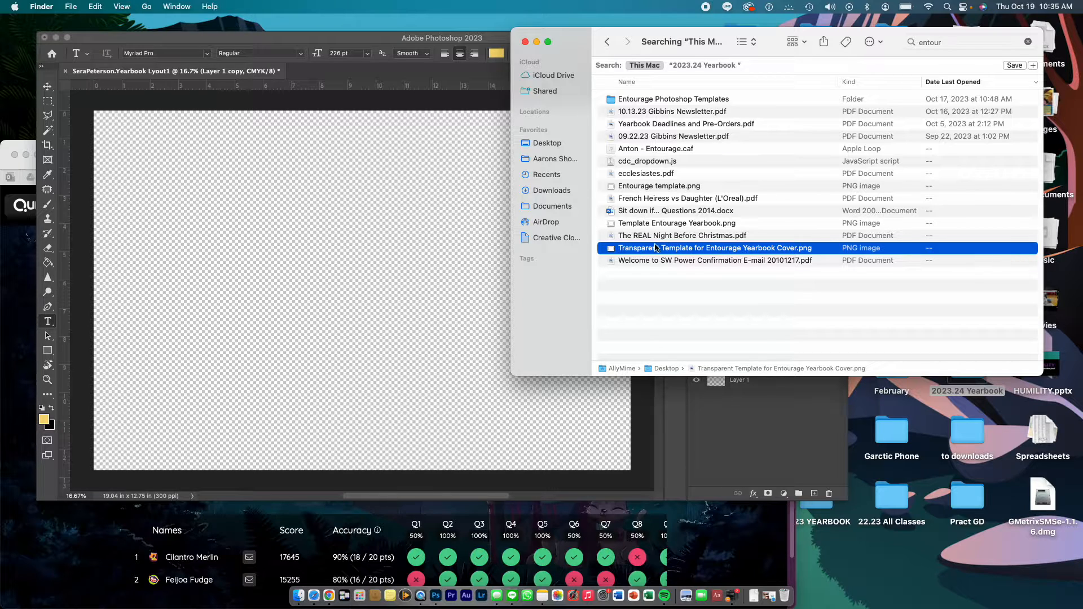
Place Transparent Template for Entourage Yearbook Cover.png onto the spread as an embedded smart object.
{"action": "left_click_drag", "start_coordinate": [708, 248], "coordinate": [347, 265]}
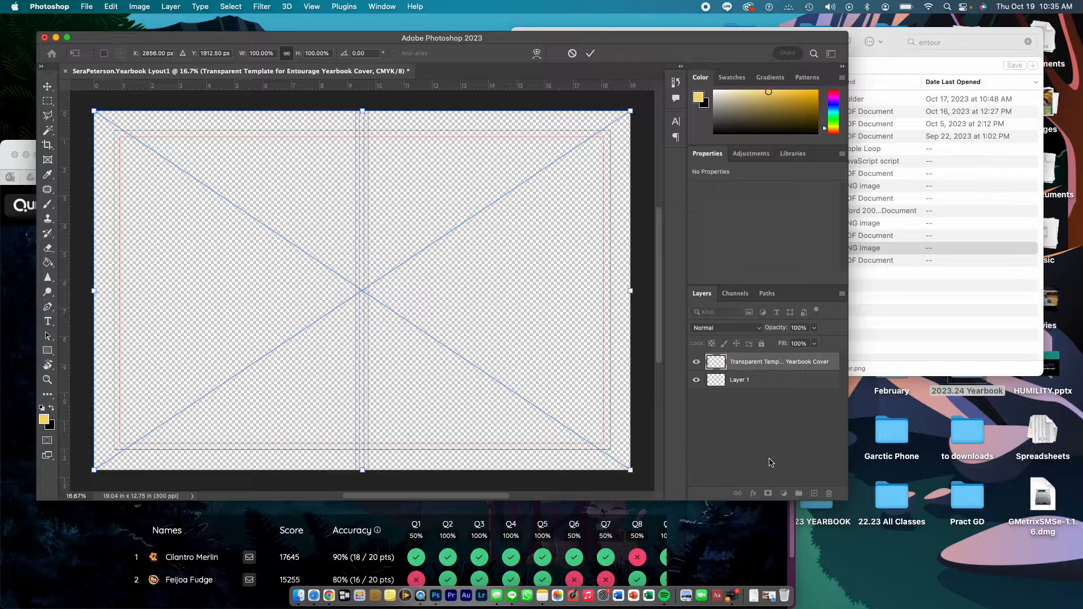
{"action": "left_click", "coordinate": [591, 54]}
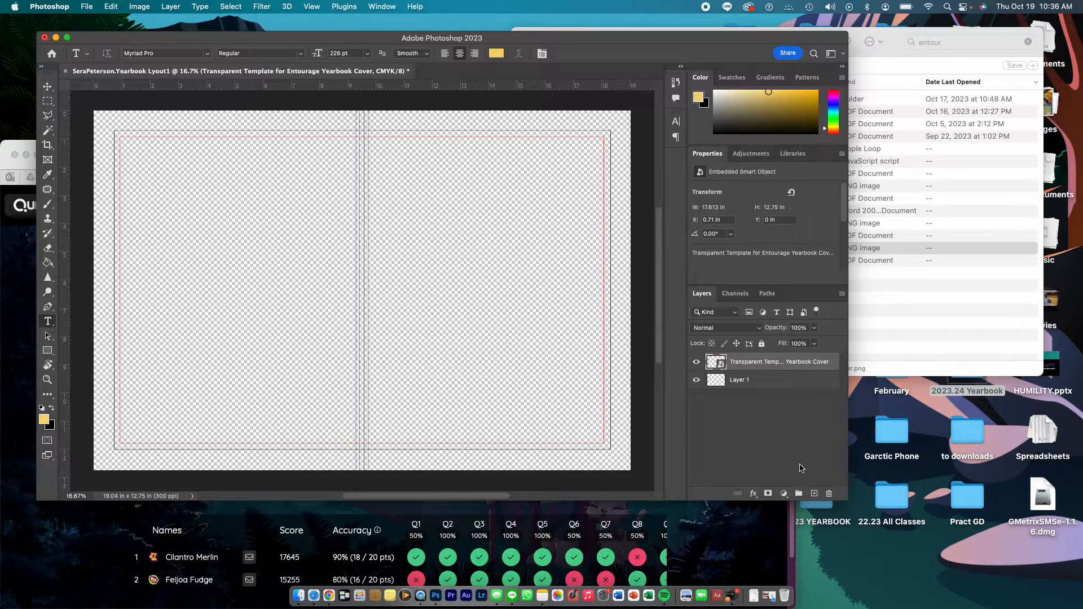
Add blank layers, move the Entourage template layer to the top, and select Layer 2.
{"action": "left_click", "coordinate": [814, 493]}
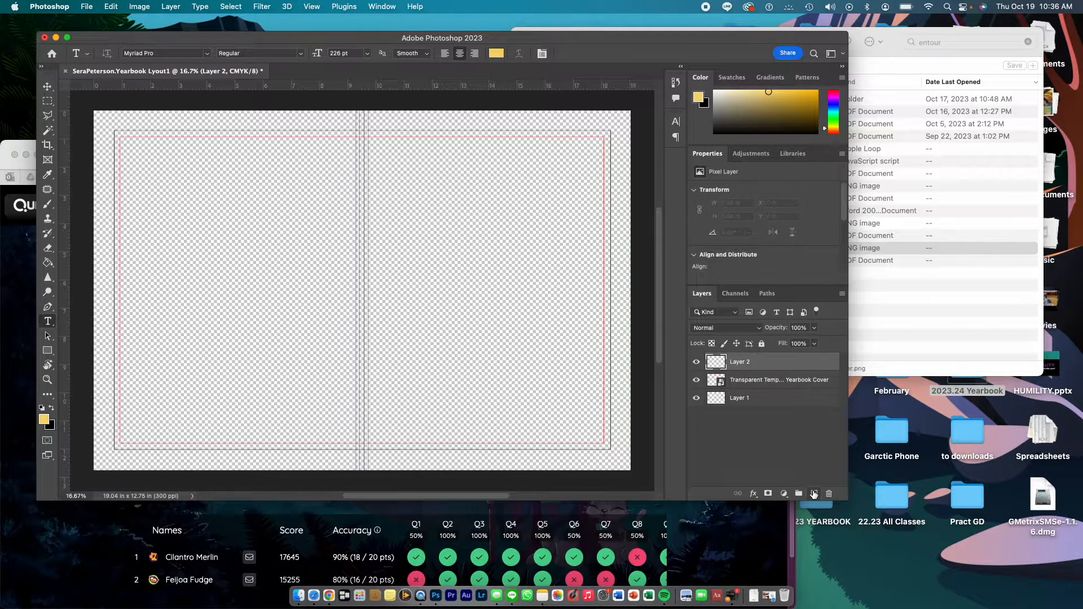
{"action": "left_click", "coordinate": [814, 493]}
{"action": "left_click", "coordinate": [814, 493]}
{"action": "left_click", "coordinate": [814, 494]}
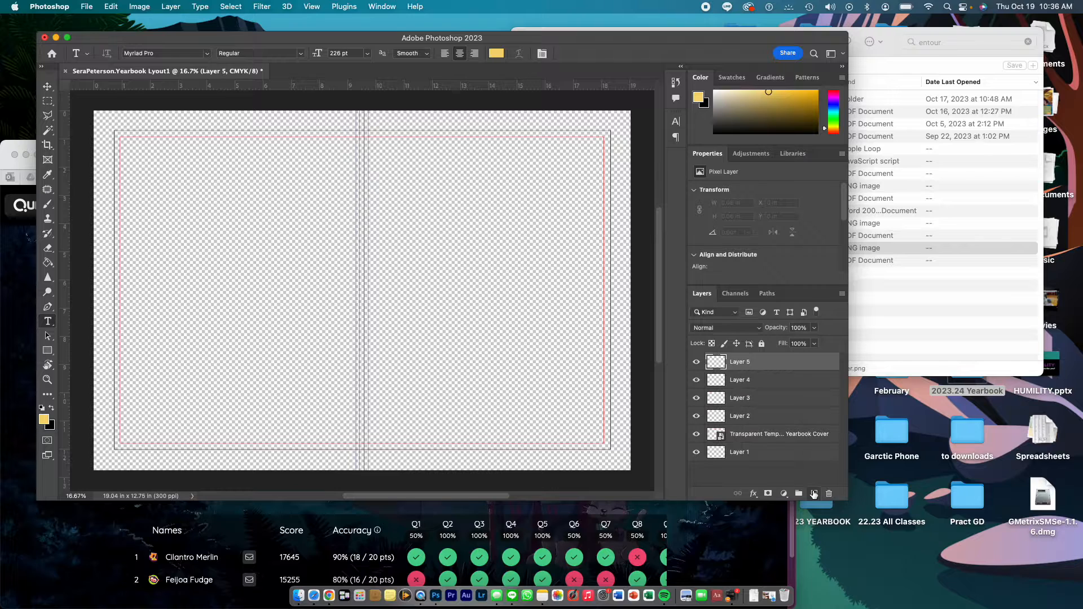
{"action": "left_click_drag", "start_coordinate": [720, 438], "coordinate": [724, 364]}
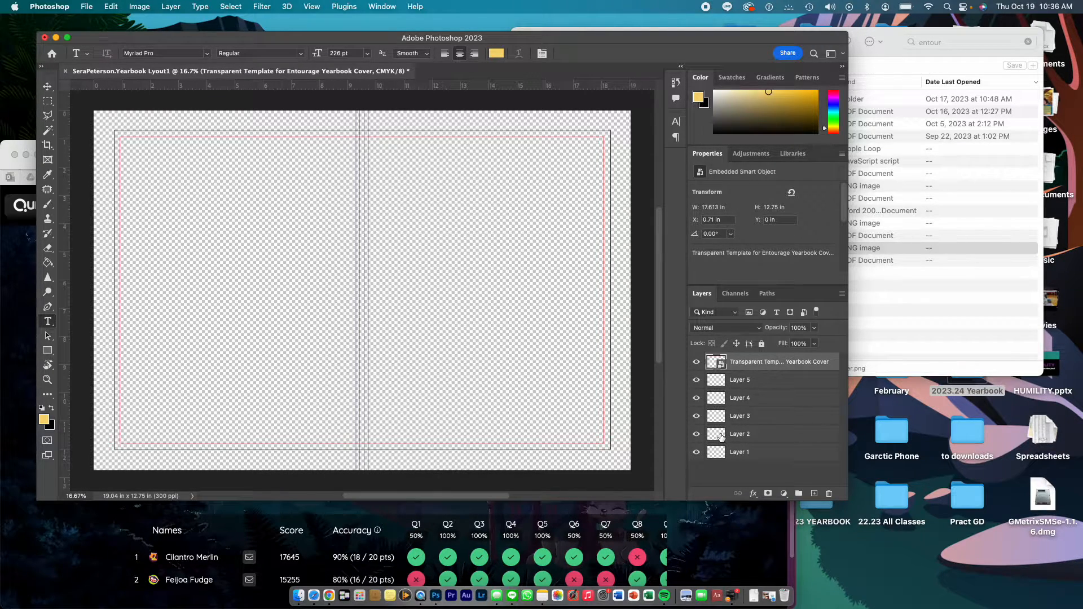
{"action": "left_click", "coordinate": [721, 436]}
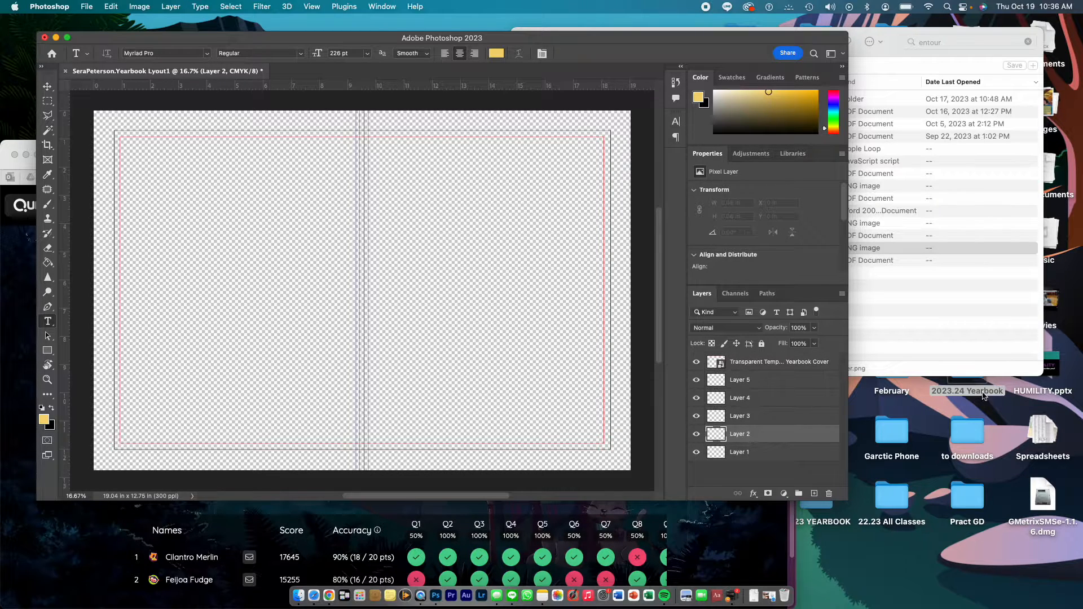
{"action": "left_click", "coordinate": [1012, 323]}
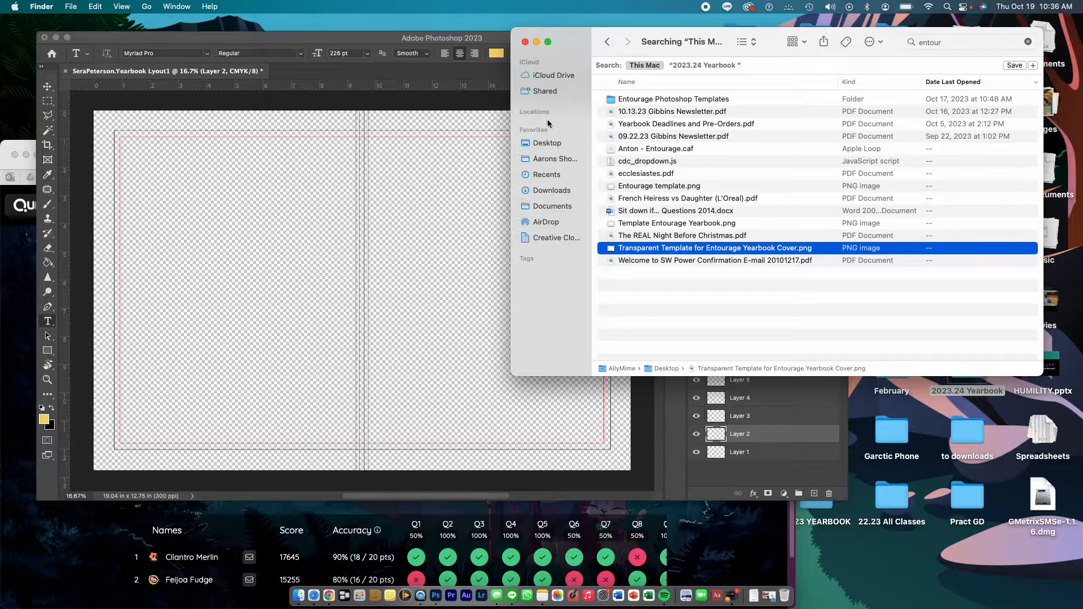
Quick Look the Desktop's Screen Shot 2023-10-19 at 10.33.22 AM sample layout image.
{"action": "left_click", "coordinate": [547, 143]}
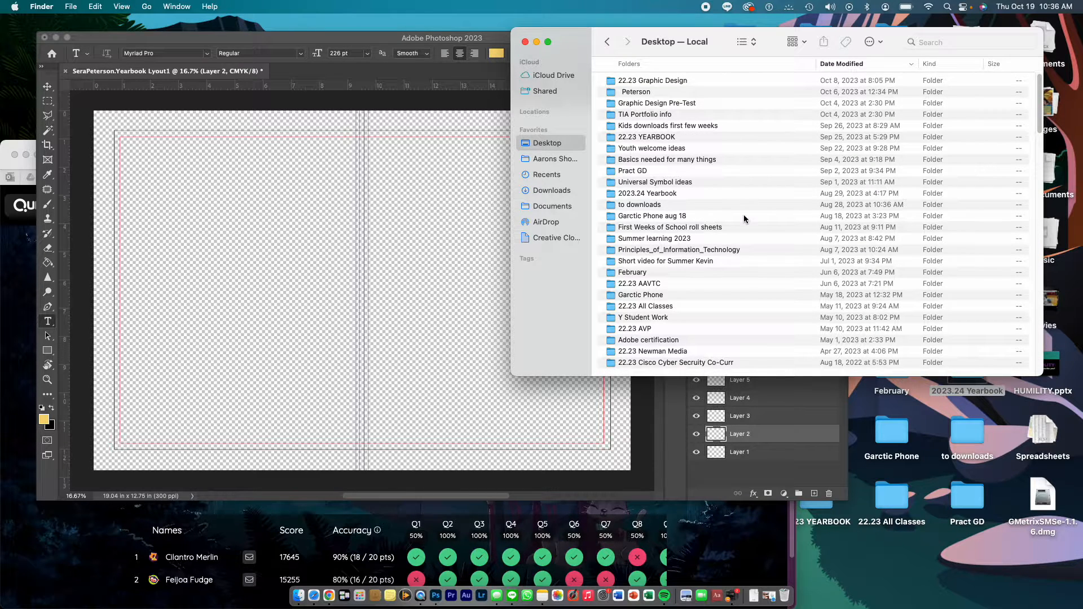
{"action": "scroll", "coordinate": [734, 226], "scroll_direction": "down", "scroll_amount": 5}
{"action": "scroll", "coordinate": [745, 218], "scroll_direction": "down", "scroll_amount": 10}
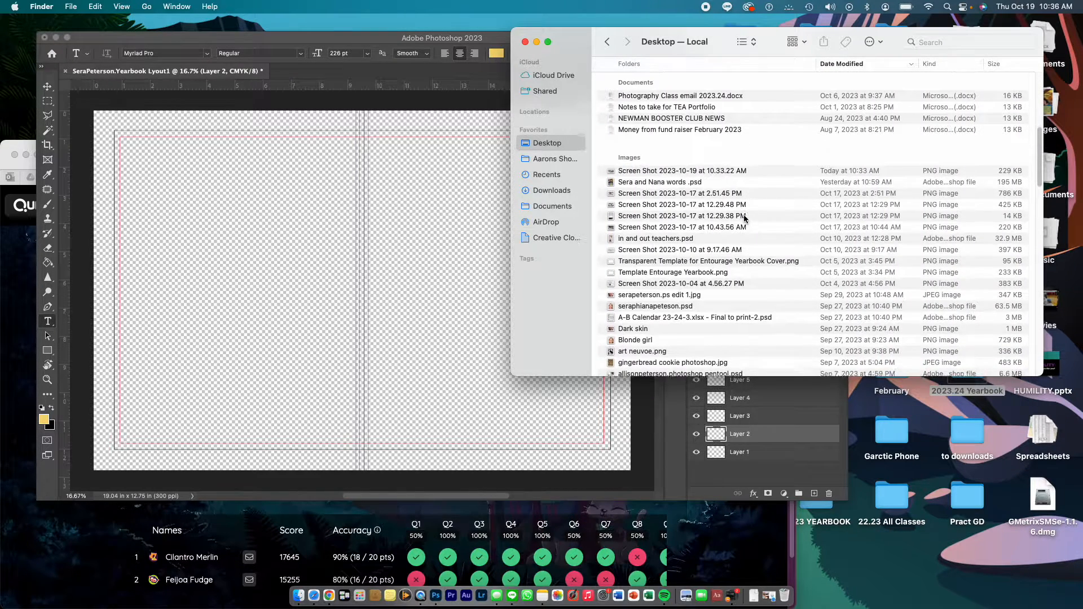
{"action": "left_click", "coordinate": [718, 123]}
{"action": "key", "text": "space"}
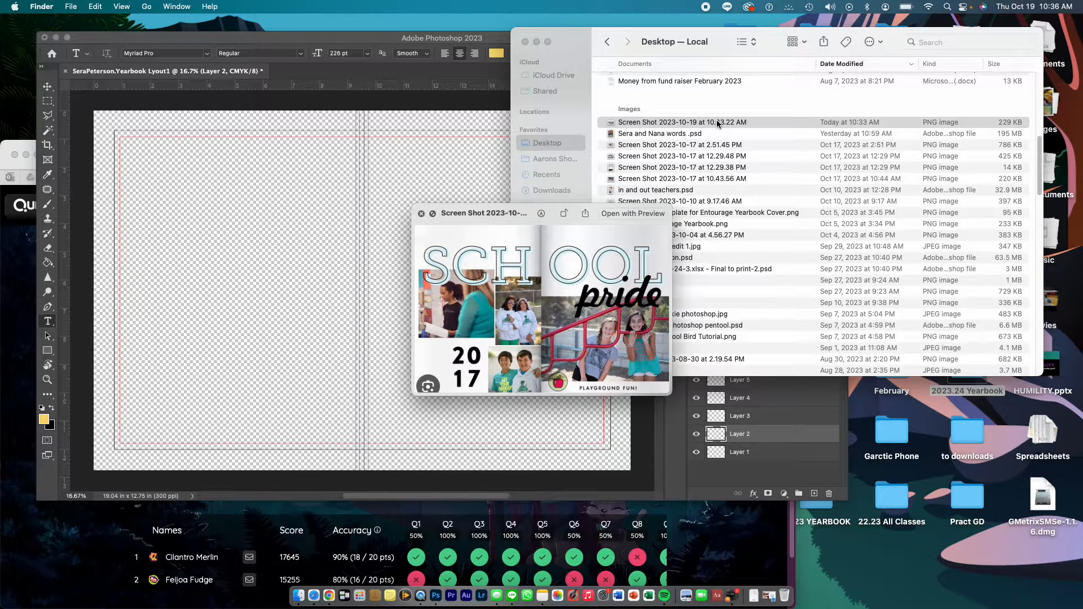
{"action": "key", "text": "space"}
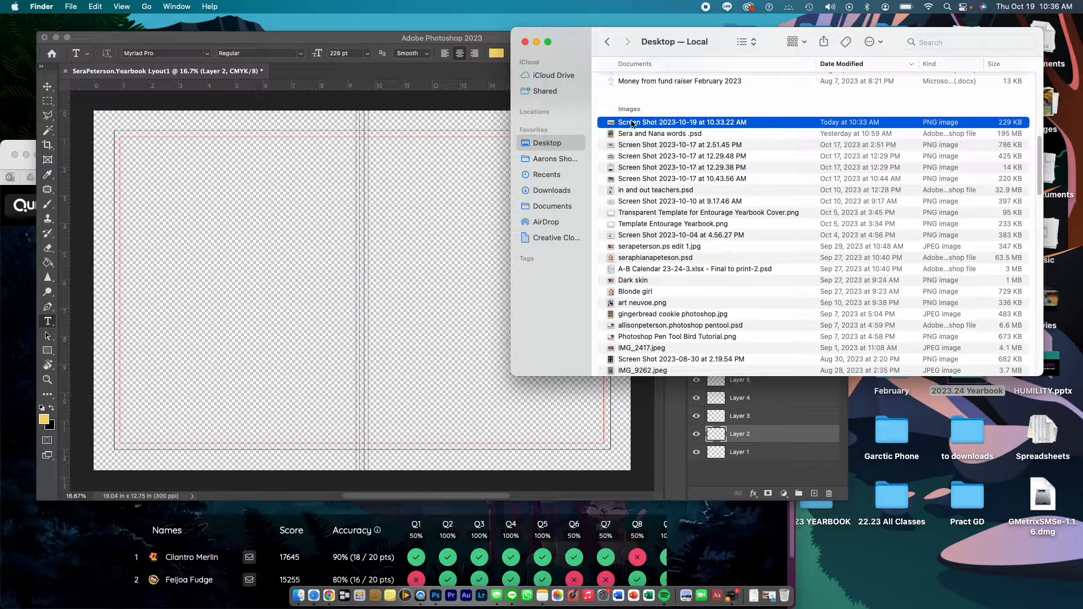
Drop the 10.33.22 AM screenshot onto the spread and shift the Photoshop window lower.
{"action": "left_click_drag", "start_coordinate": [658, 121], "coordinate": [348, 191]}
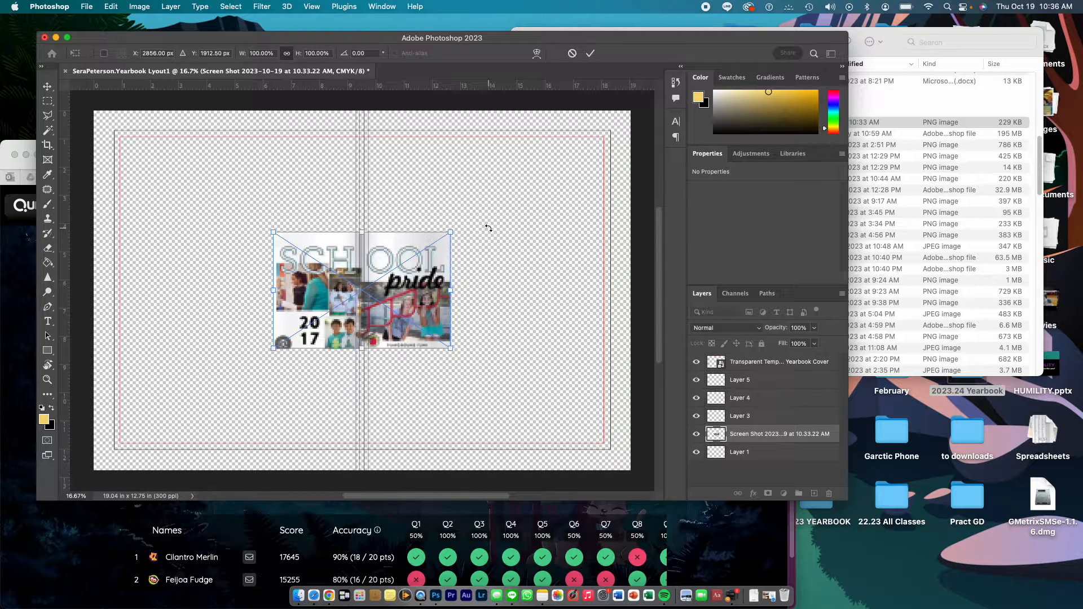
{"action": "left_click_drag", "start_coordinate": [698, 42], "coordinate": [700, 71]}
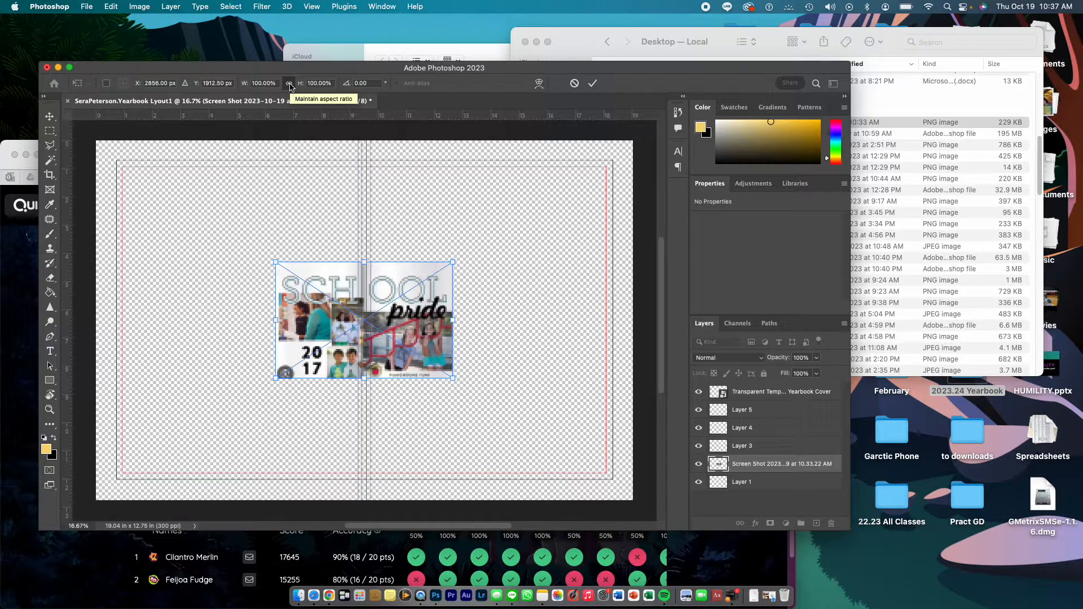
Scale the screenshot up, unlink W/H, and stretch its edges to the margins at 17.537 × 11.16 in.
{"action": "left_click_drag", "start_coordinate": [276, 262], "coordinate": [120, 160]}
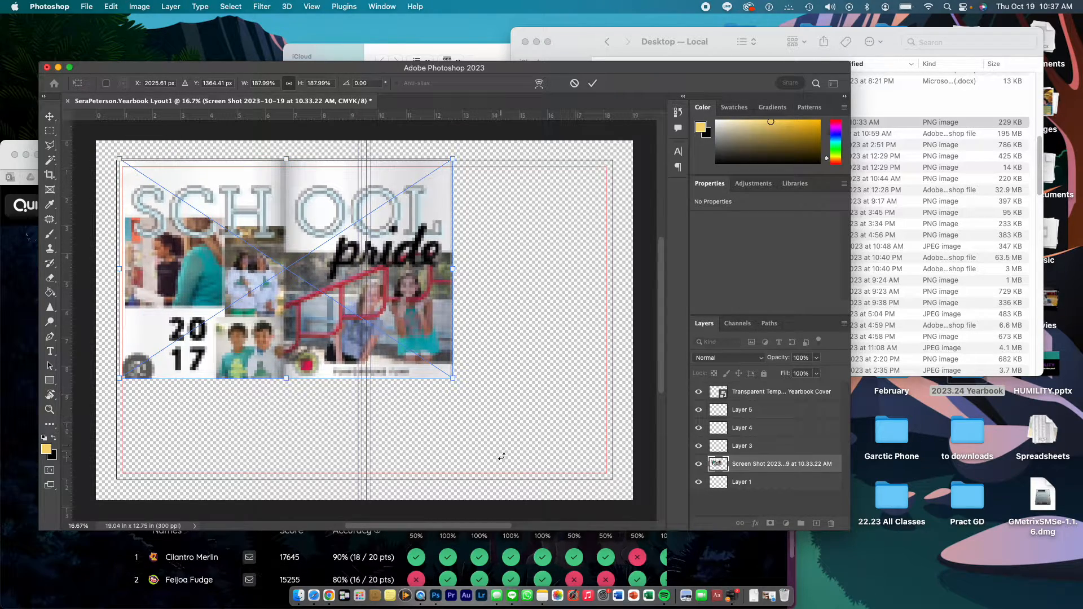
{"action": "left_click_drag", "start_coordinate": [453, 377], "coordinate": [572, 502]}
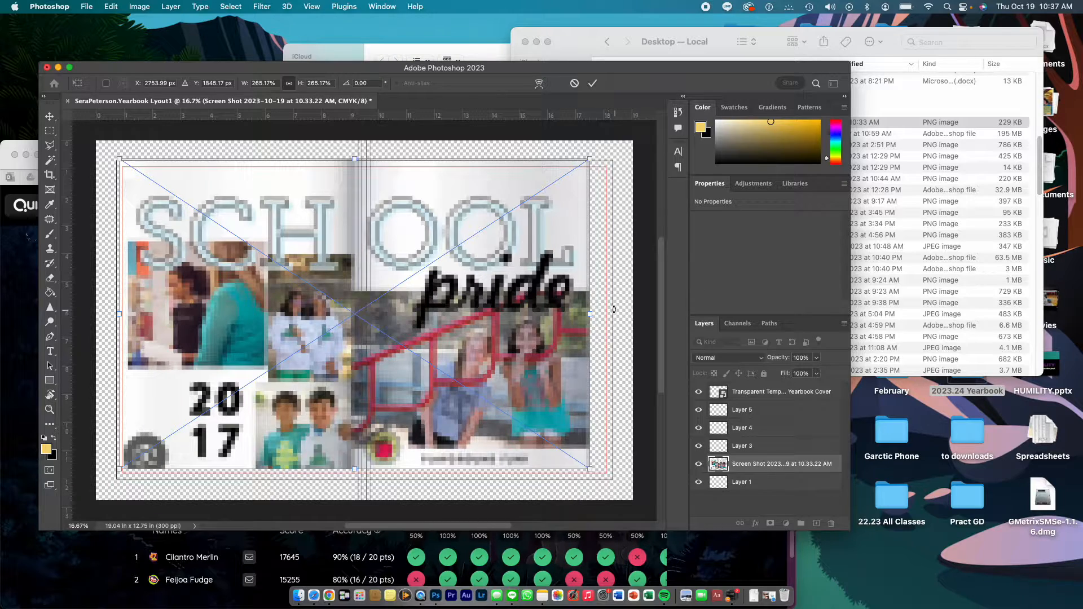
{"action": "mouse_move", "coordinate": [505, 312]}
{"action": "left_mouse_down"}
{"action": "mouse_move", "coordinate": [534, 314]}
{"action": "mouse_move", "coordinate": [522, 331]}
{"action": "mouse_move", "coordinate": [514, 314]}
{"action": "left_mouse_up"}
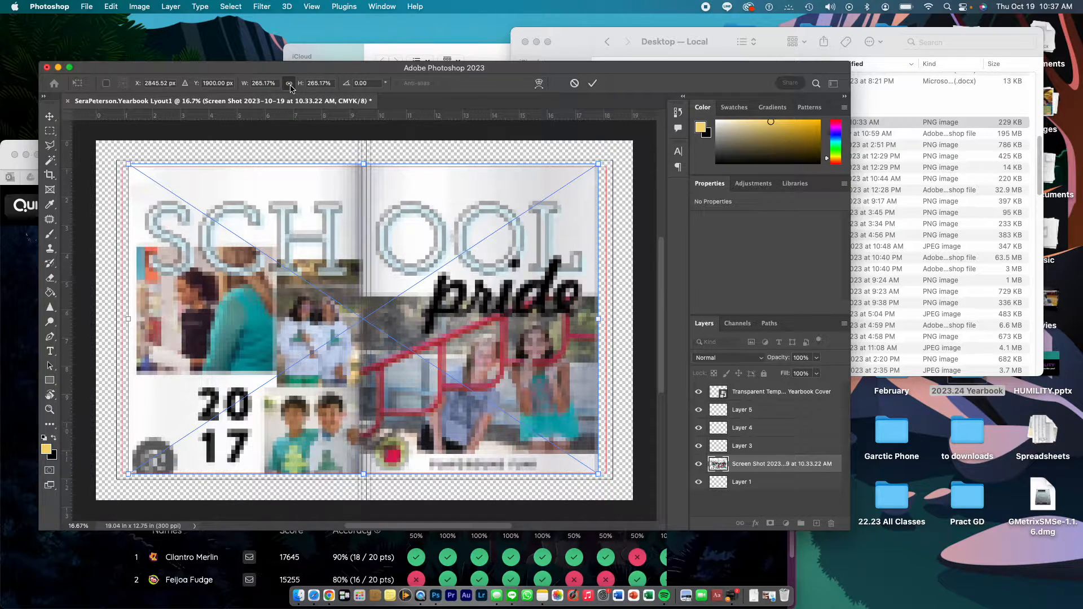
{"action": "left_click", "coordinate": [291, 86]}
{"action": "left_click_drag", "start_coordinate": [364, 163], "coordinate": [364, 159]}
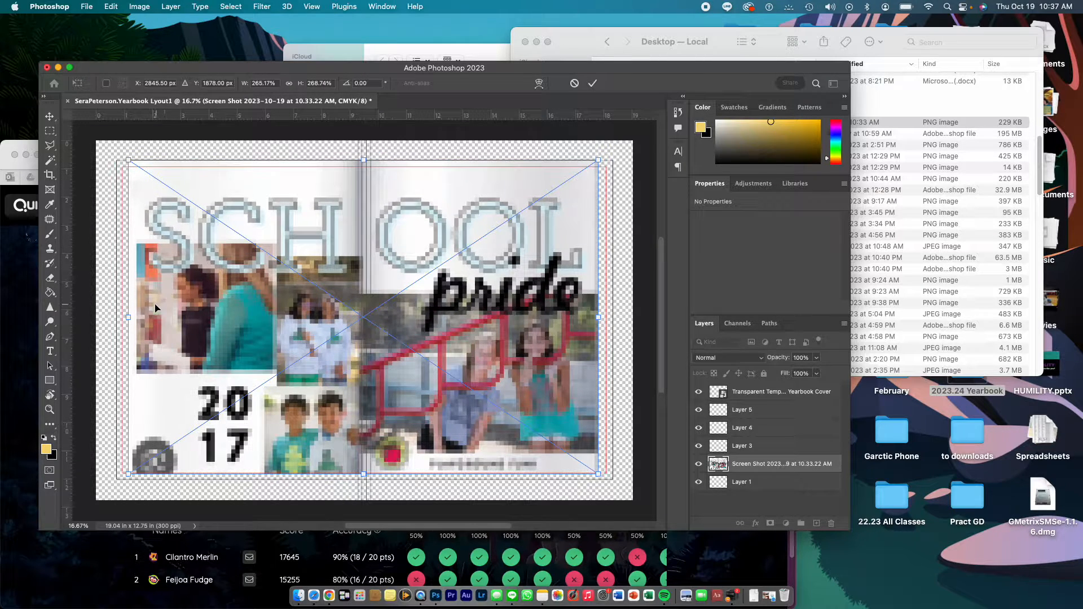
{"action": "left_click_drag", "start_coordinate": [129, 317], "coordinate": [123, 317]}
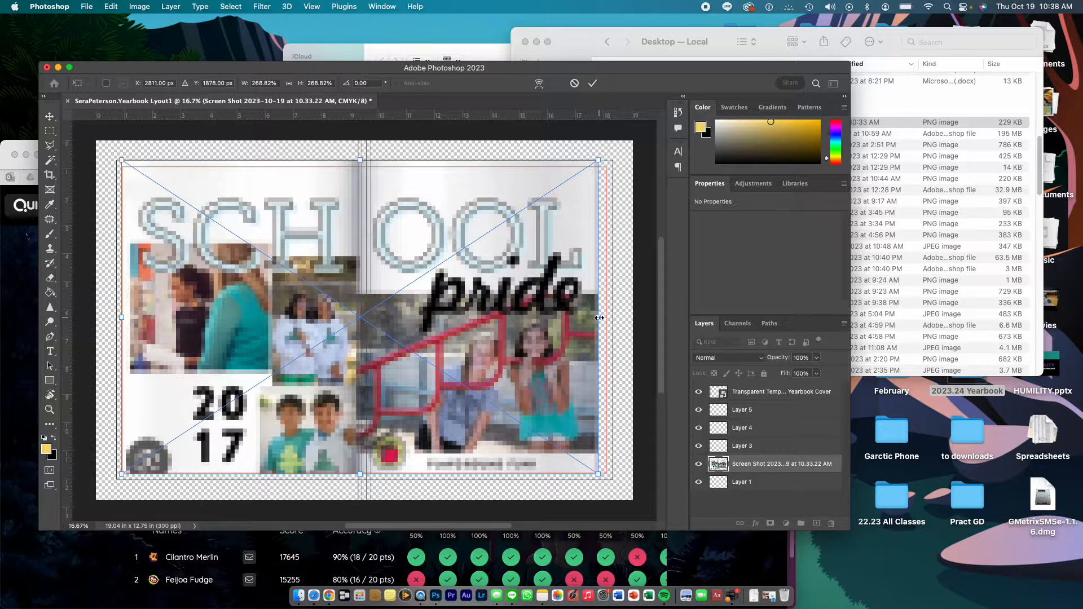
{"action": "left_click_drag", "start_coordinate": [600, 318], "coordinate": [612, 317]}
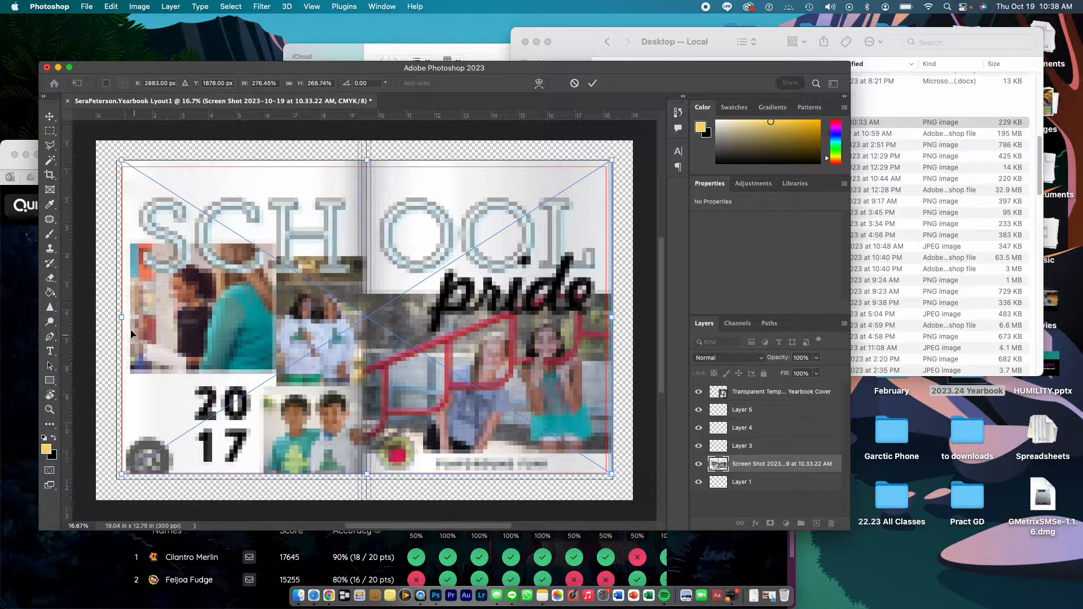
{"action": "left_click_drag", "start_coordinate": [122, 318], "coordinate": [118, 318]}
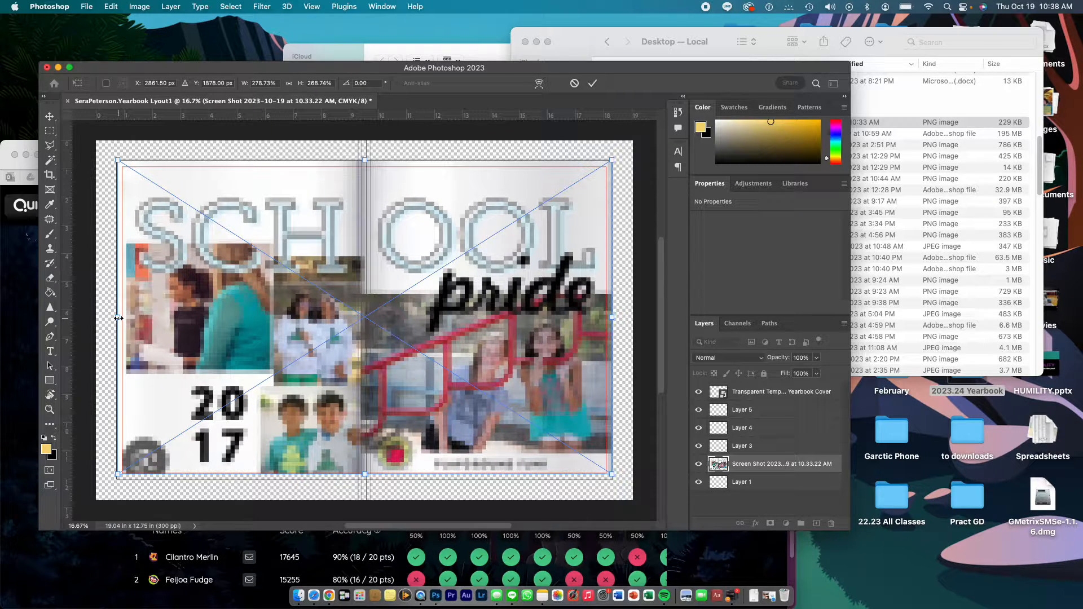
{"action": "left_click", "coordinate": [592, 83]}
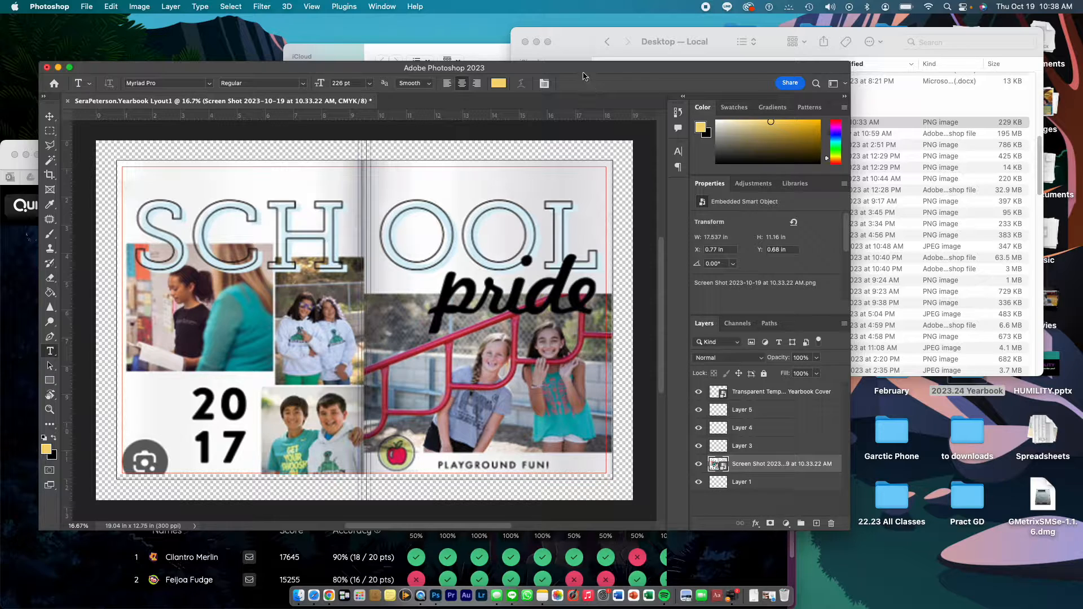
Select Layer 3 in the Layers panel as the working layer.
{"action": "left_click", "coordinate": [739, 448]}
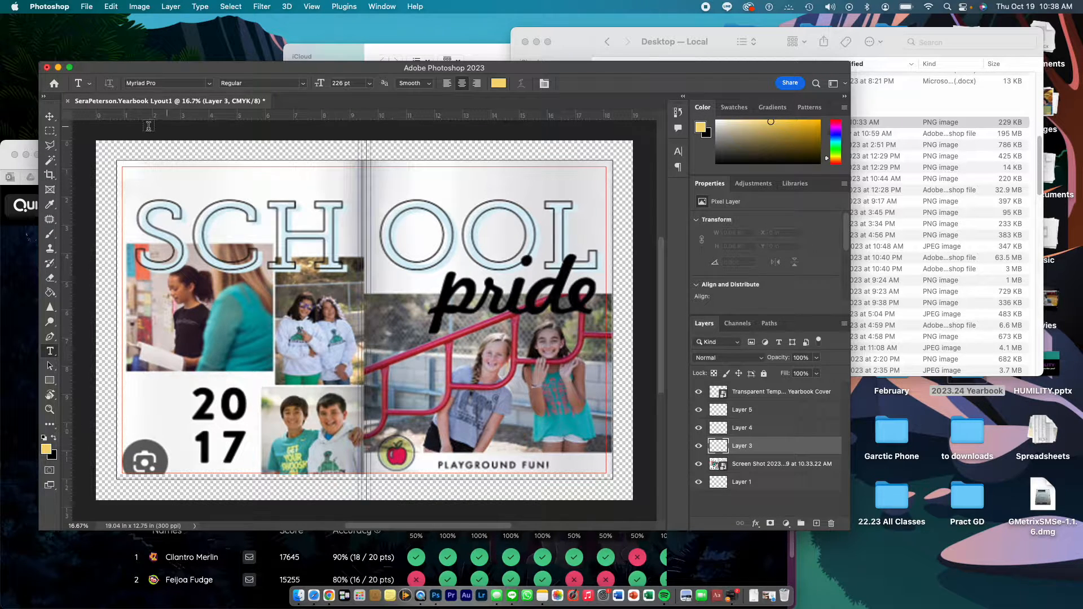
{"action": "left_click", "coordinate": [314, 7]}
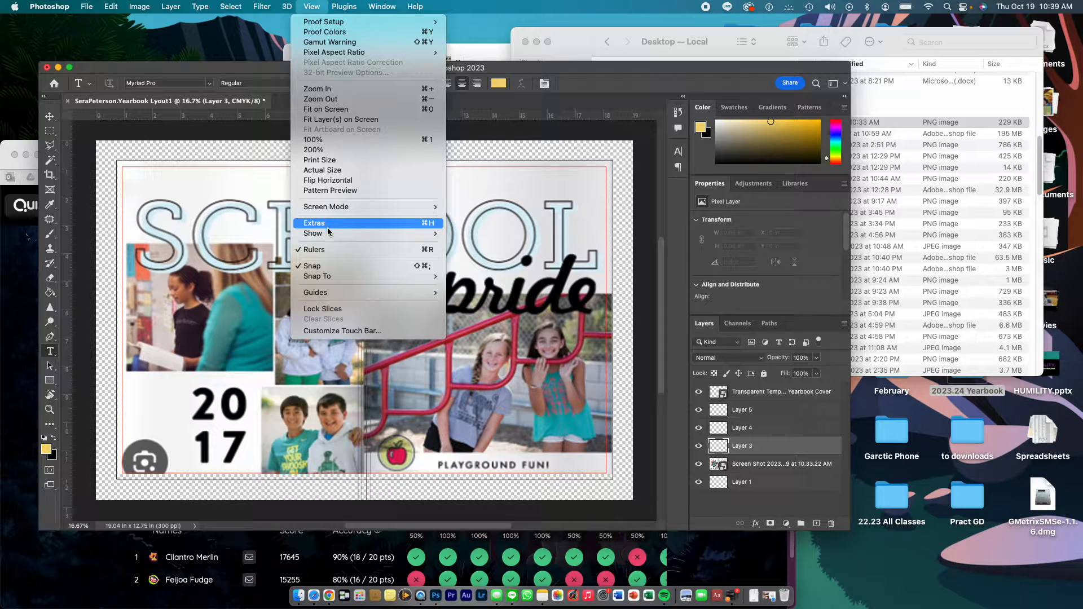
{"action": "mouse_move", "coordinate": [330, 237]}
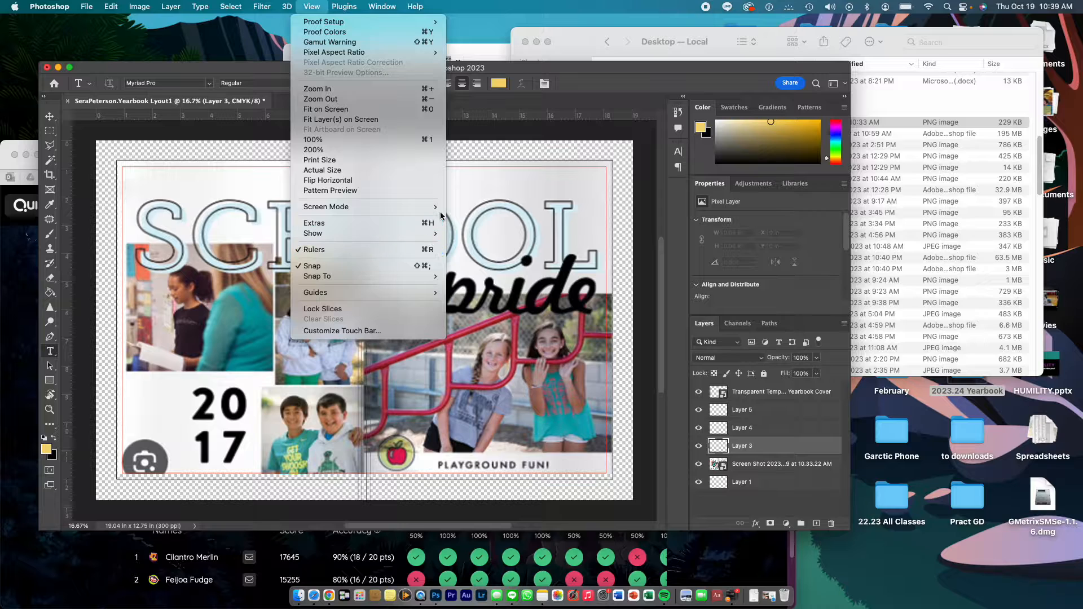
{"action": "left_click", "coordinate": [531, 141]}
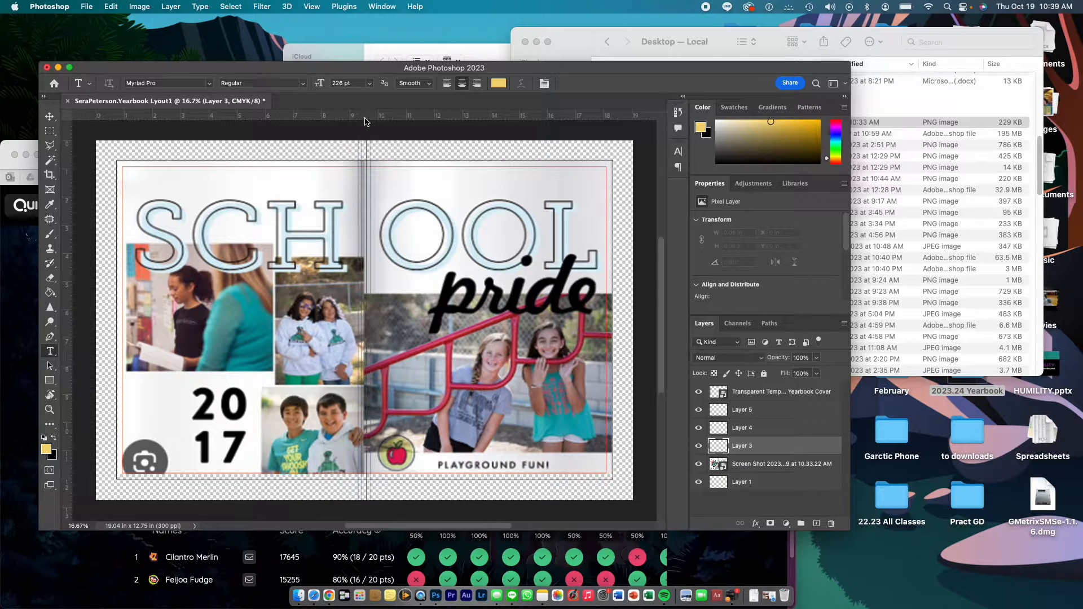
Add horizontal guides at 2.104 in and around 4.8 in near the spread's top.
{"action": "left_click_drag", "start_coordinate": [367, 117], "coordinate": [364, 200]}
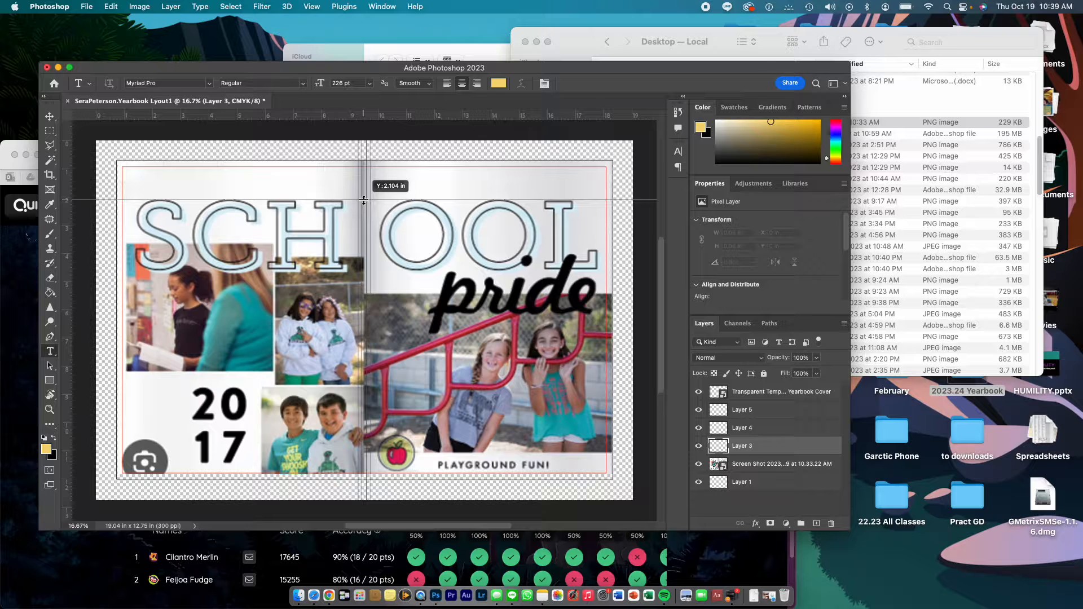
{"action": "left_click_drag", "start_coordinate": [364, 200], "coordinate": [364, 201]}
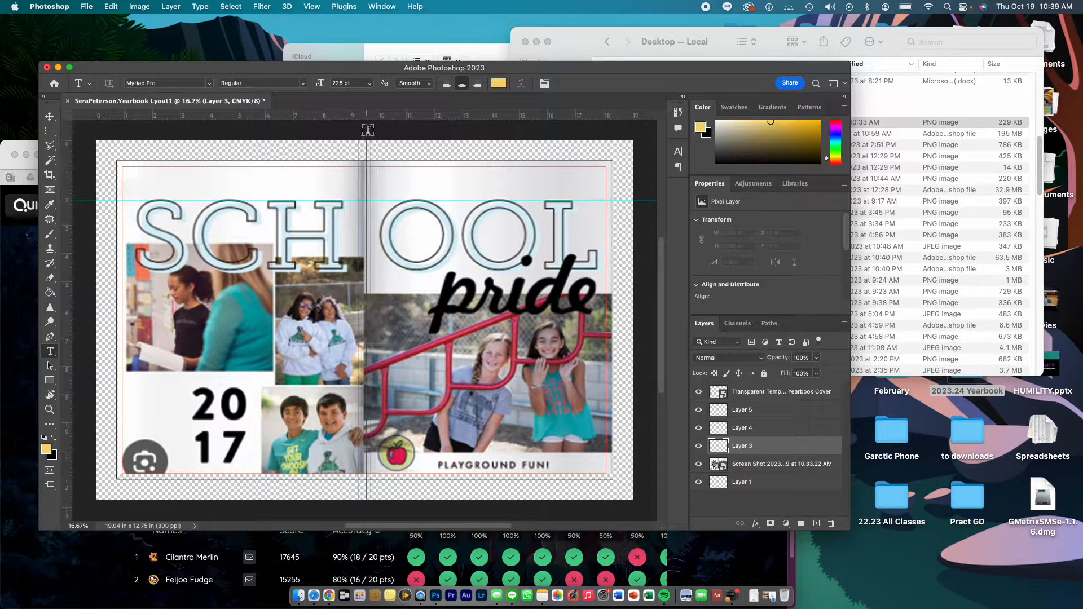
{"action": "left_click_drag", "start_coordinate": [375, 122], "coordinate": [375, 274]}
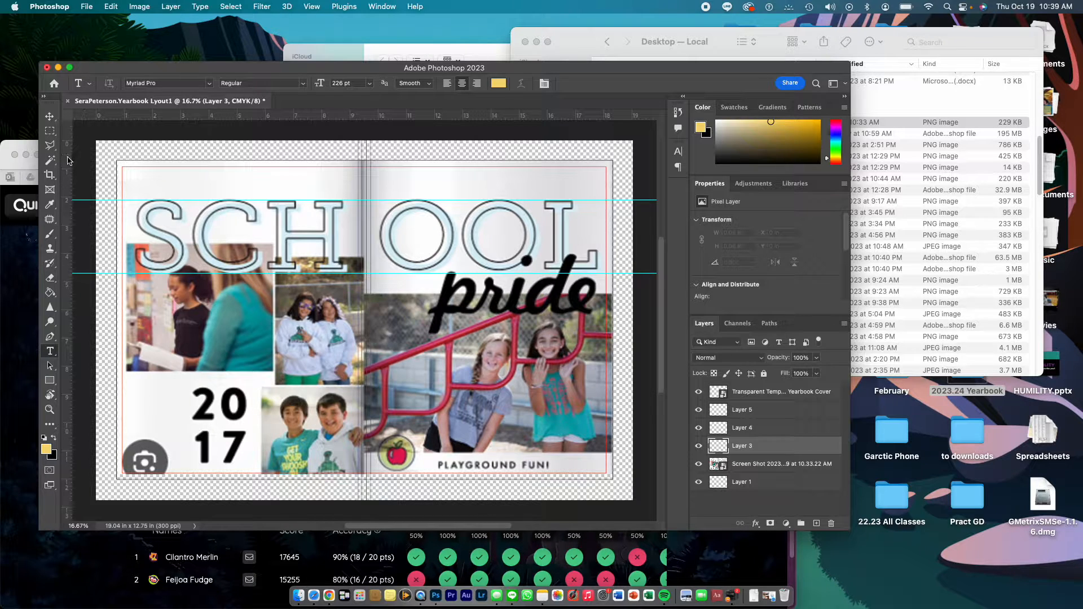
Add vertical guides at the spread's left and right edges and along the photo edges.
{"action": "left_click_drag", "start_coordinate": [67, 161], "coordinate": [134, 165]}
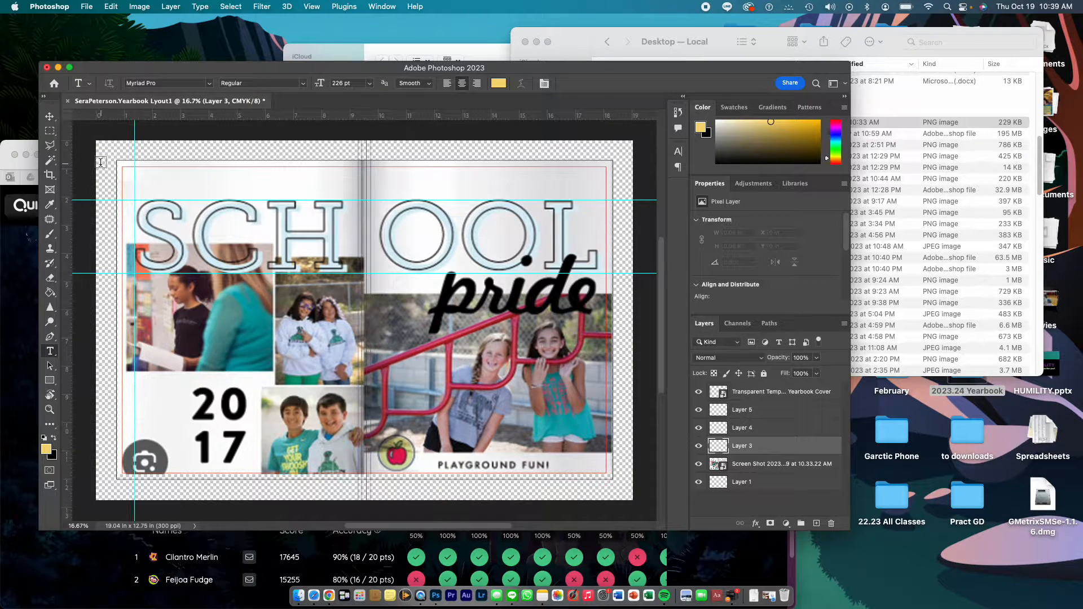
{"action": "left_click_drag", "start_coordinate": [67, 171], "coordinate": [598, 175]}
{"action": "left_click_drag", "start_coordinate": [67, 259], "coordinate": [273, 264]}
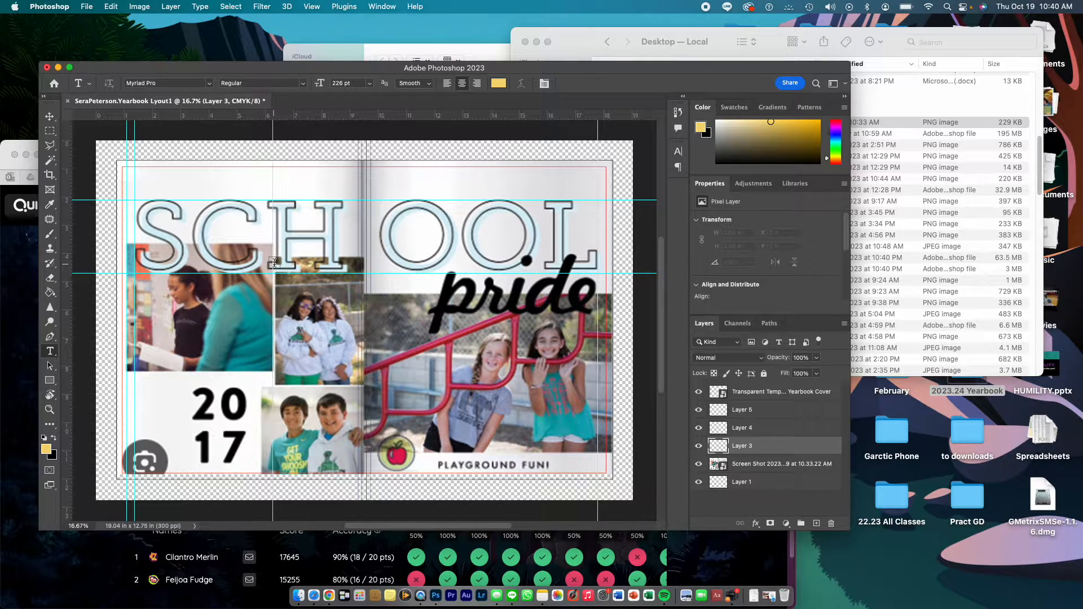
{"action": "left_click_drag", "start_coordinate": [69, 267], "coordinate": [276, 319]}
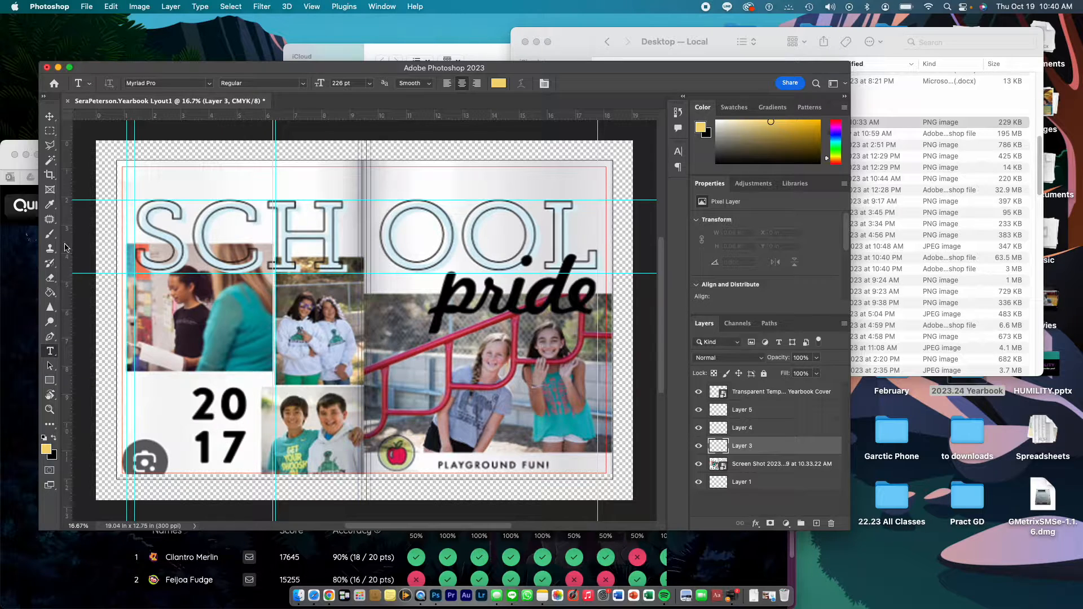
{"action": "left_click_drag", "start_coordinate": [275, 307], "coordinate": [363, 336]}
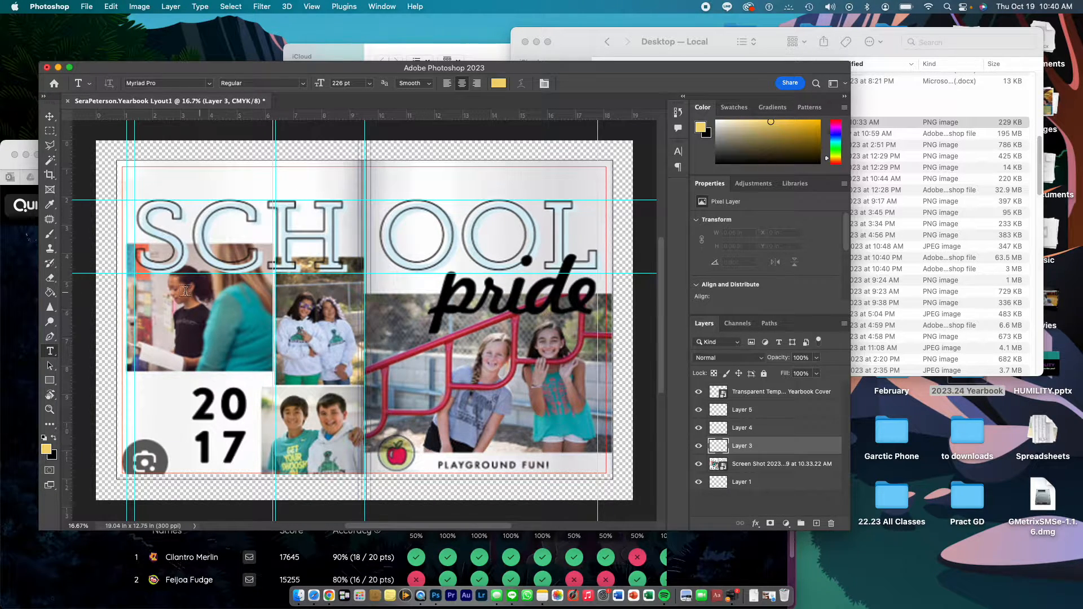
{"action": "left_click_drag", "start_coordinate": [68, 295], "coordinate": [614, 349]}
Add horizontal guides across the spread, below the SCHOOL title and where the lower photos begin.
{"action": "left_click_drag", "start_coordinate": [561, 117], "coordinate": [573, 294]}
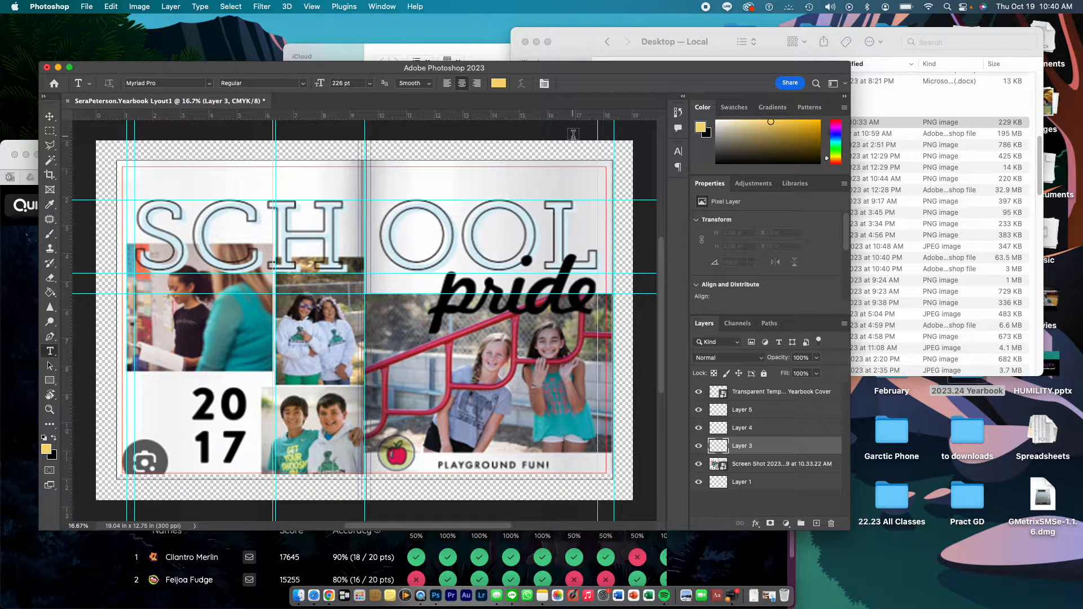
{"action": "left_click_drag", "start_coordinate": [559, 117], "coordinate": [564, 452]}
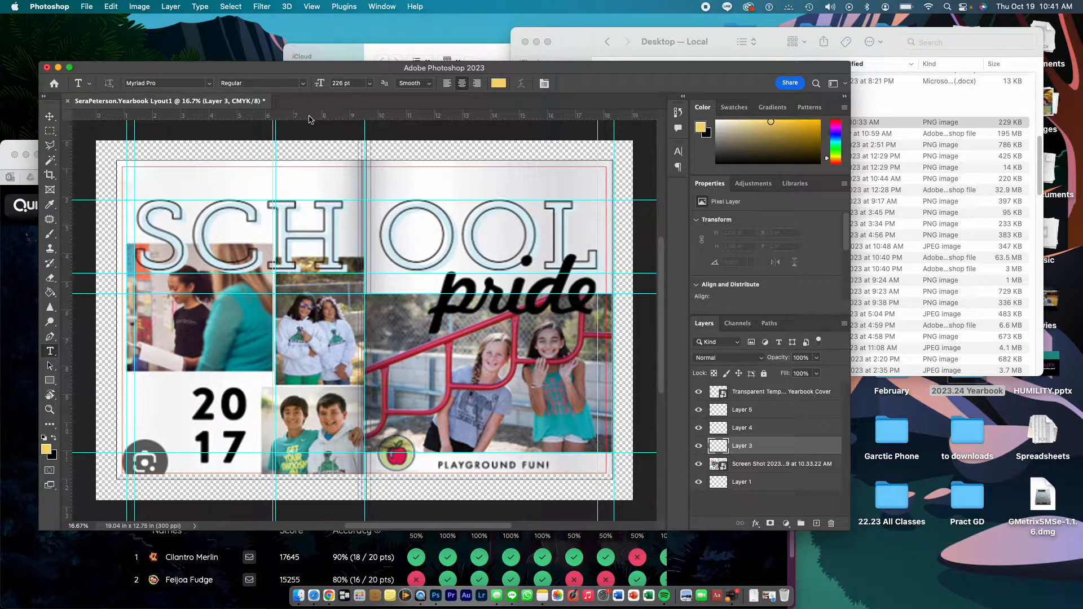
{"action": "left_click_drag", "start_coordinate": [316, 115], "coordinate": [316, 379]}
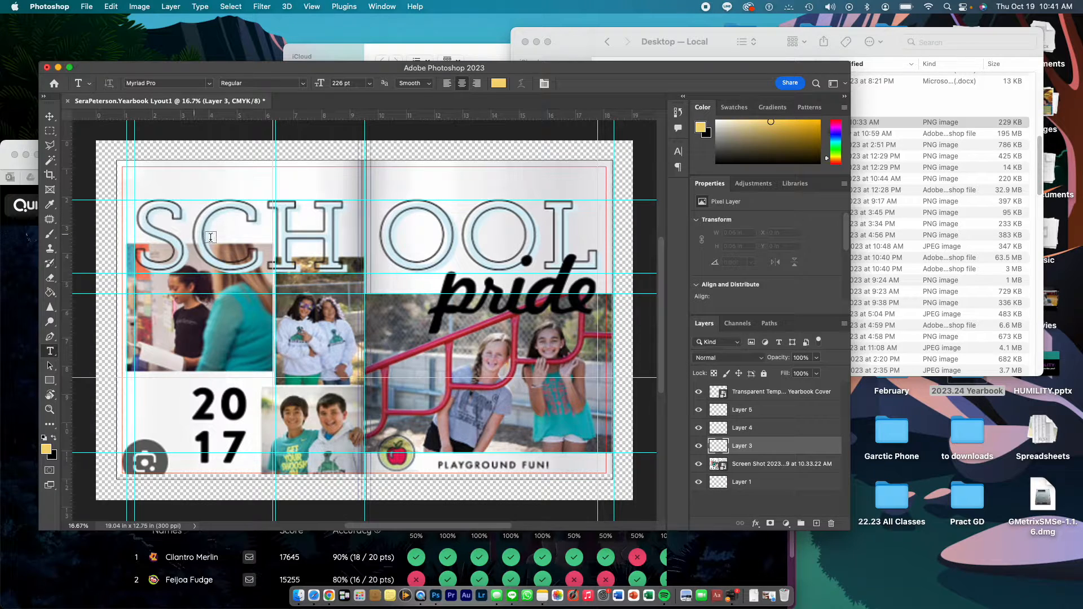
With the Move tool, align horizontal guides to the boys' photo top, undoing an accidental screenshot move.
{"action": "left_click", "coordinate": [50, 117]}
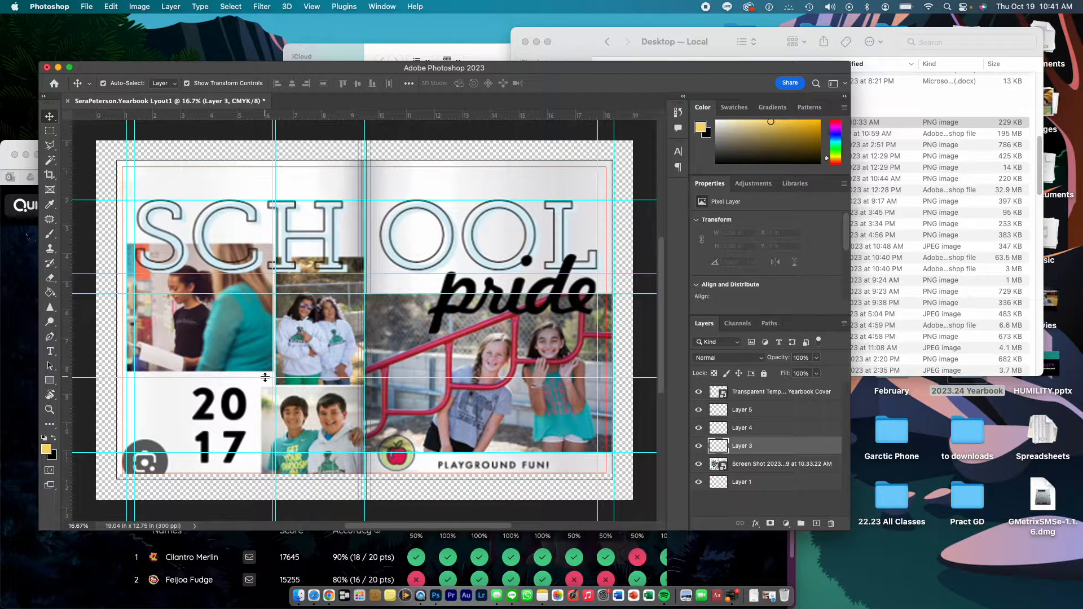
{"action": "left_click_drag", "start_coordinate": [265, 377], "coordinate": [266, 384]}
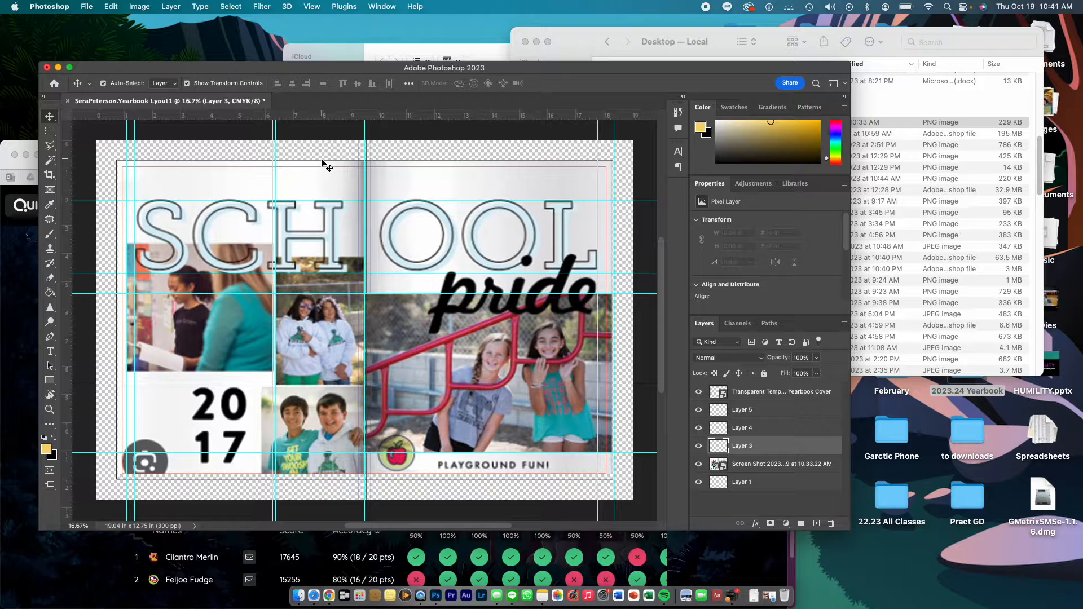
{"action": "left_click_drag", "start_coordinate": [333, 118], "coordinate": [344, 382]}
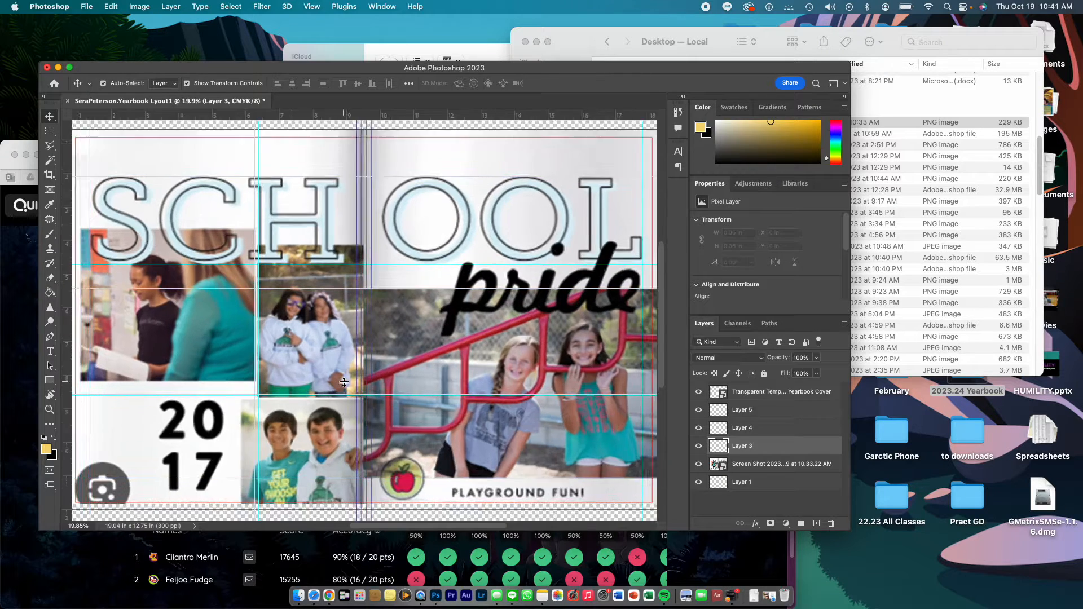
{"action": "scroll", "coordinate": [343, 382], "scroll_direction": "up", "scroll_amount": 6}
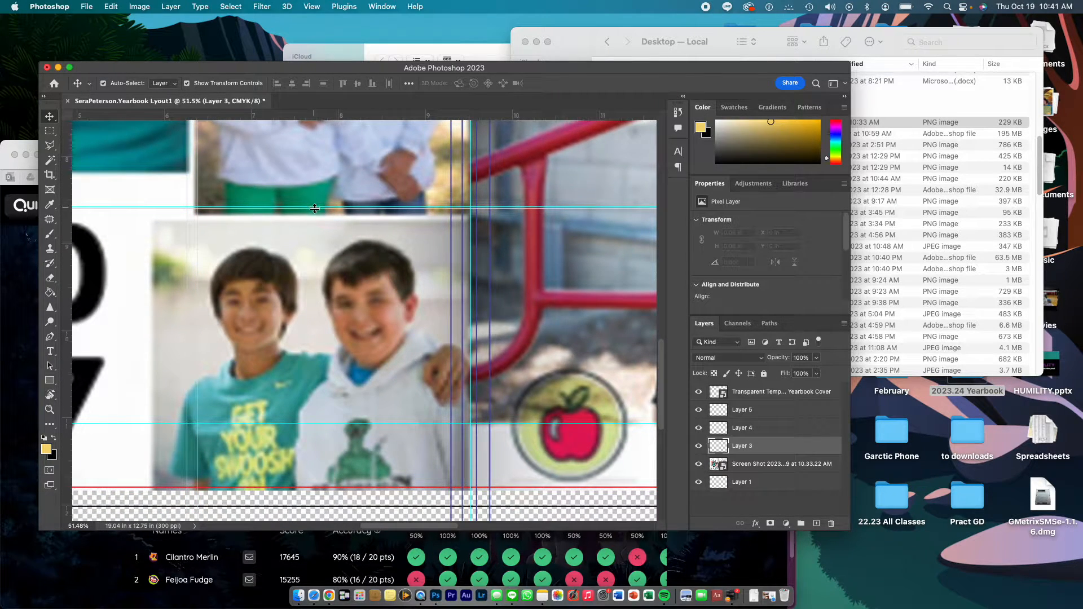
{"action": "left_click_drag", "start_coordinate": [314, 209], "coordinate": [316, 220]}
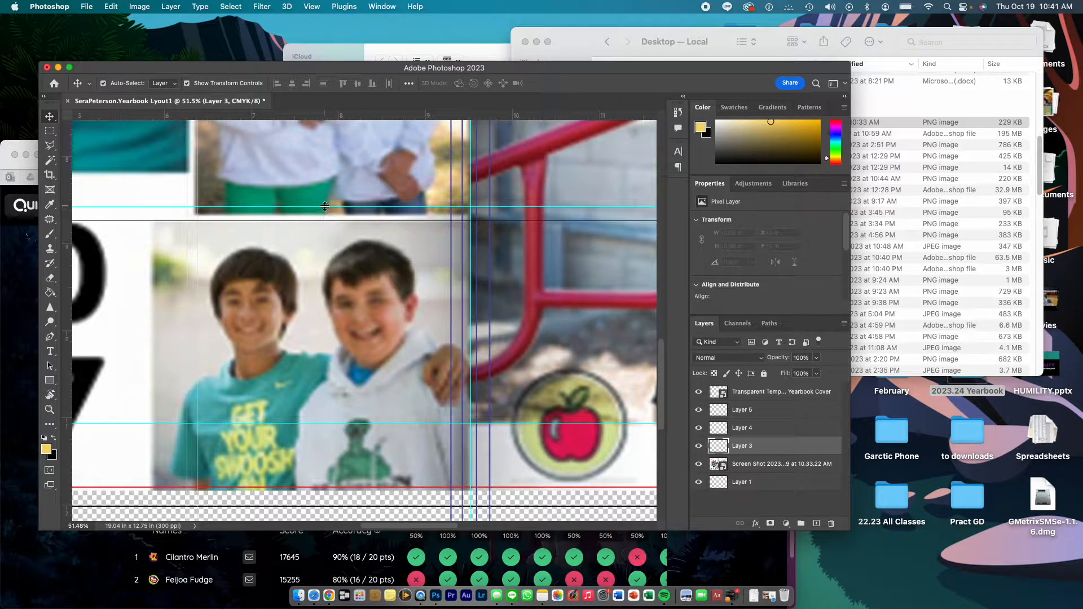
{"action": "left_click", "coordinate": [326, 207]}
{"action": "left_click_drag", "start_coordinate": [324, 205], "coordinate": [328, 213]}
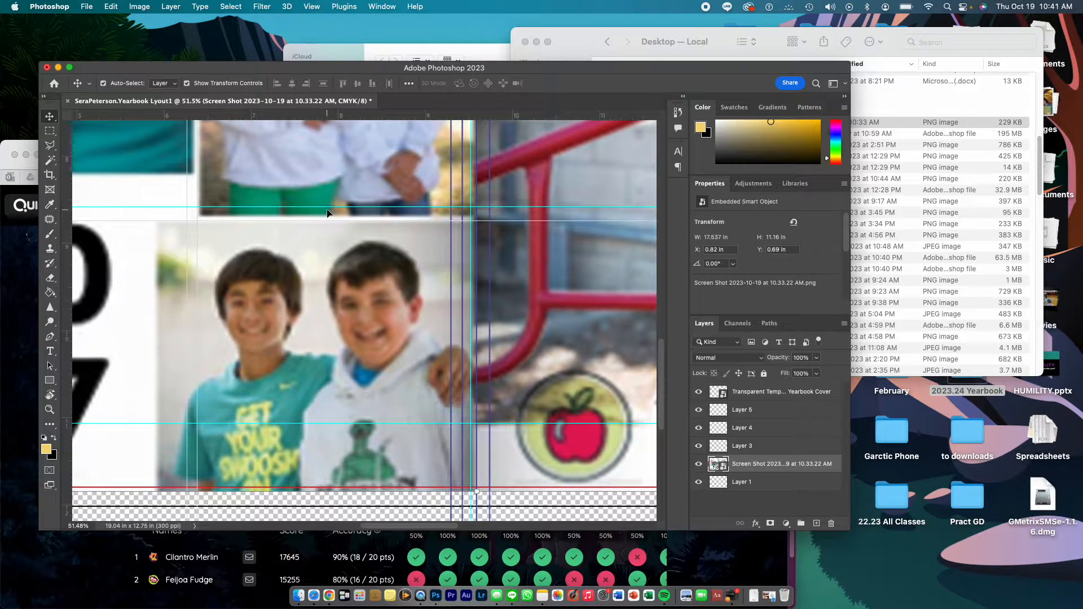
{"action": "key", "text": "super+z"}
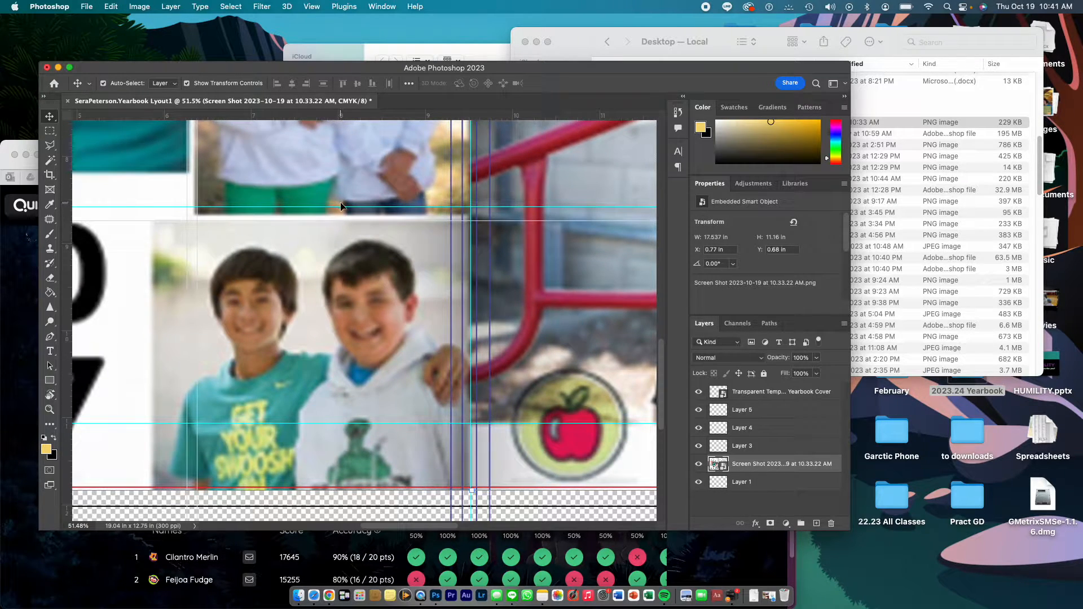
{"action": "left_click_drag", "start_coordinate": [350, 207], "coordinate": [351, 214]}
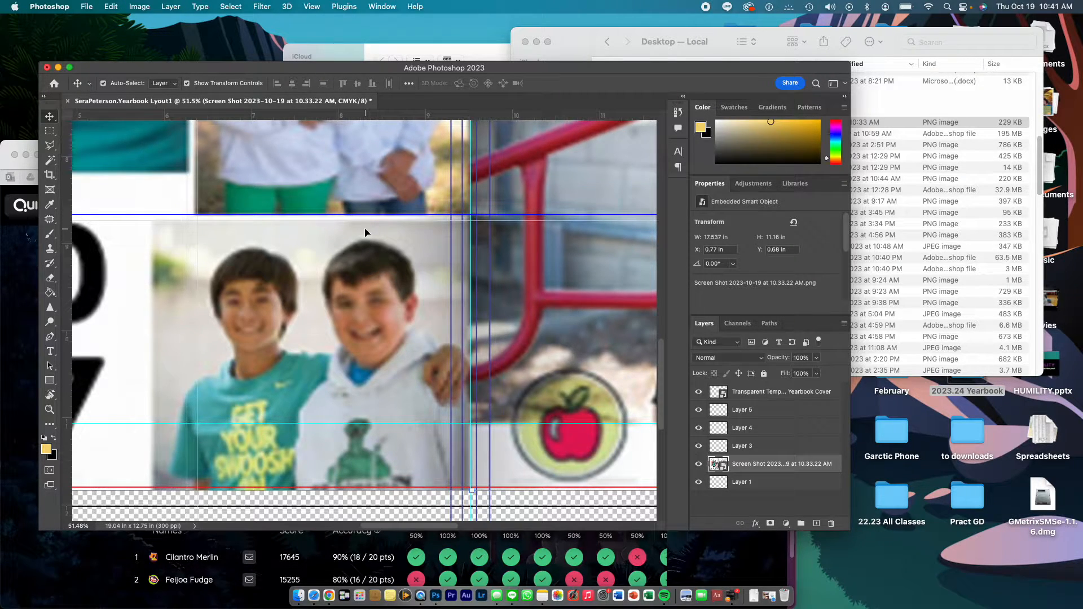
Add a vertical guide at 5.230 in and guides for the lower photos, title, middle photos and bottom edge.
{"action": "scroll", "coordinate": [333, 215], "scroll_direction": "down", "scroll_amount": 3}
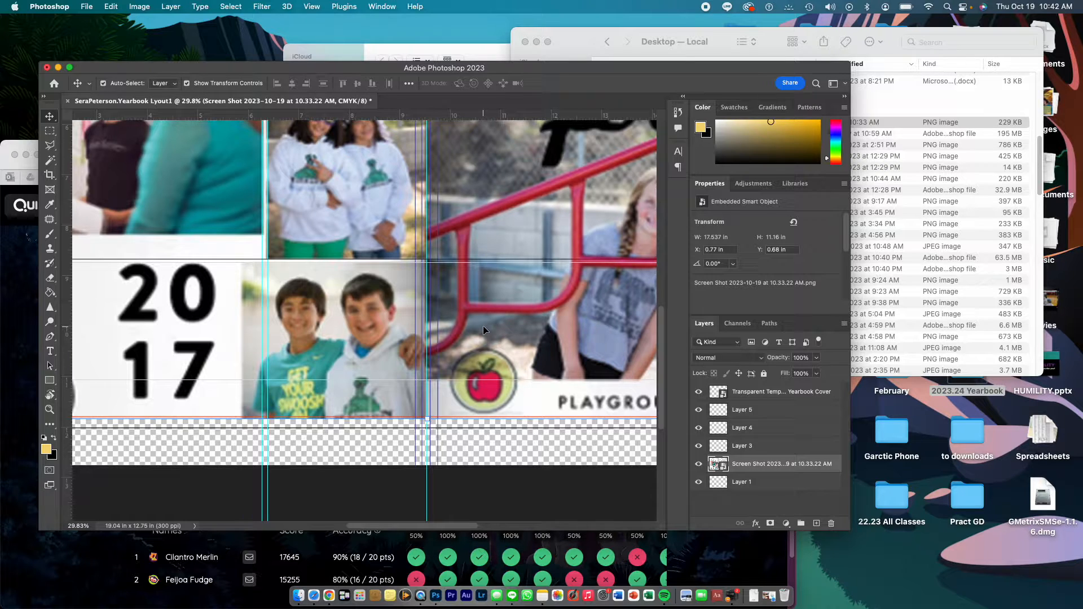
{"action": "scroll", "coordinate": [515, 381], "scroll_direction": "down", "scroll_amount": 10}
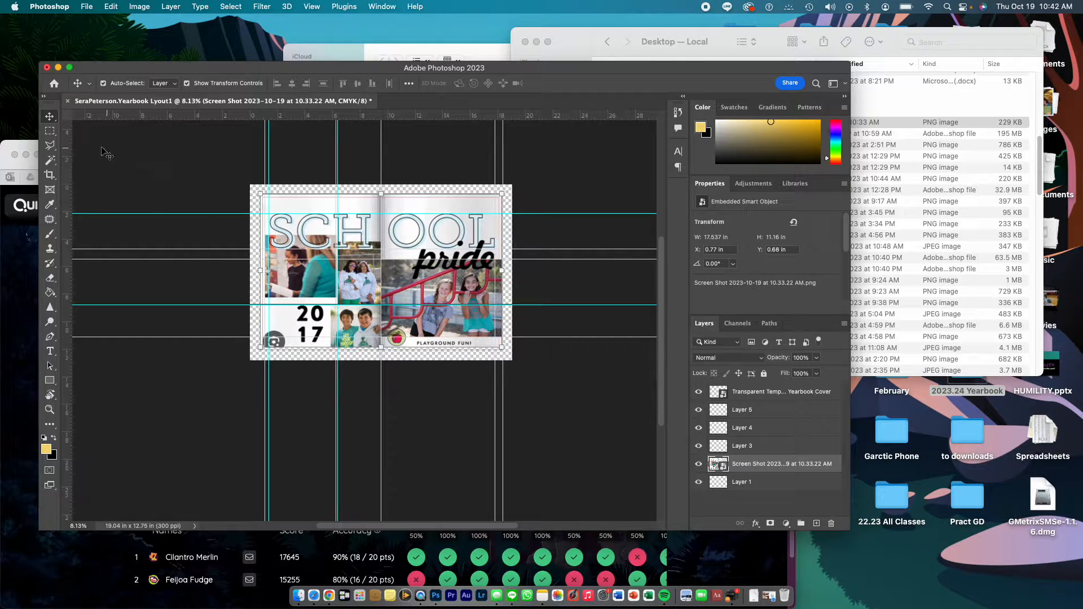
{"action": "left_click_drag", "start_coordinate": [67, 173], "coordinate": [295, 250]}
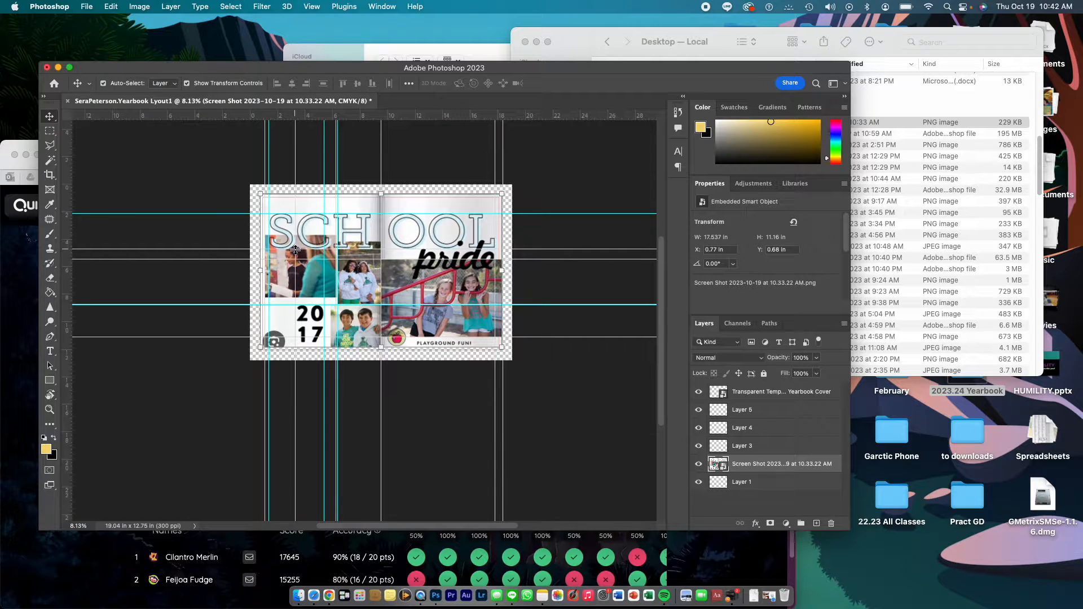
{"action": "left_click_drag", "start_coordinate": [310, 118], "coordinate": [318, 340]}
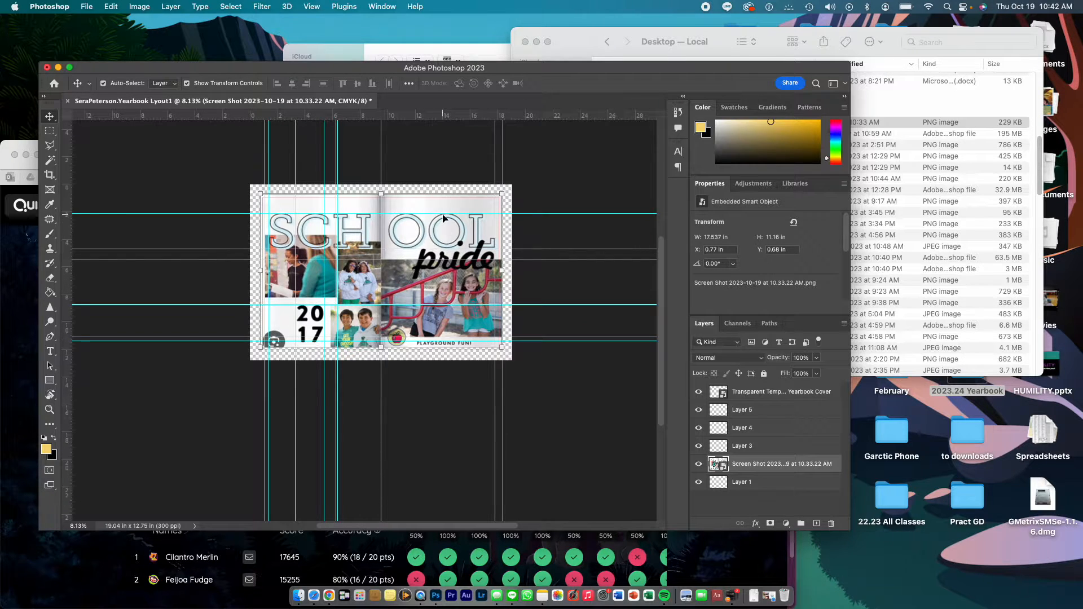
{"action": "left_click_drag", "start_coordinate": [443, 115], "coordinate": [449, 240]}
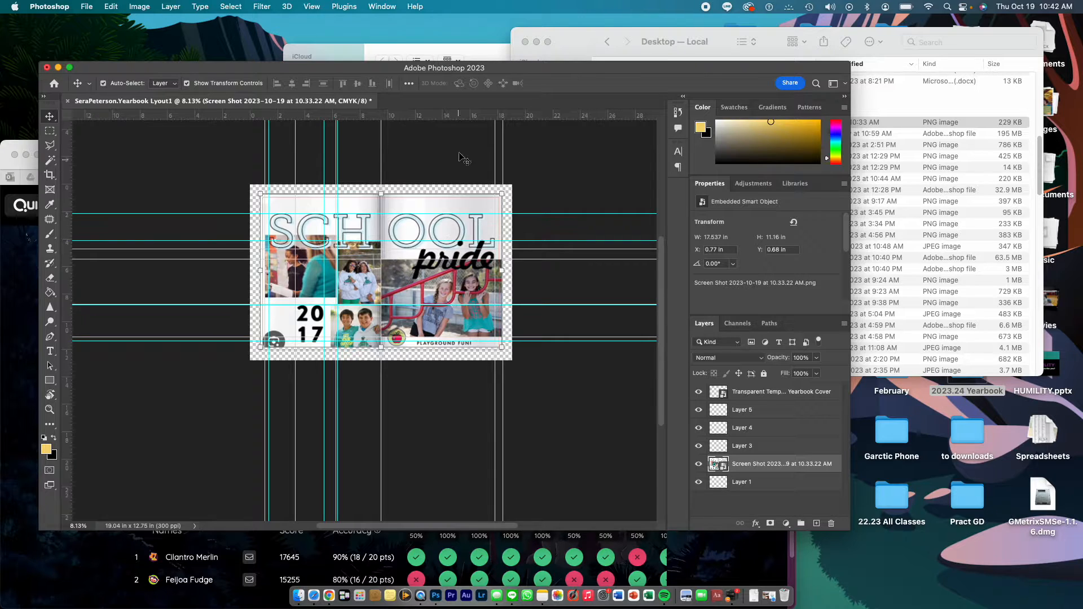
{"action": "left_click_drag", "start_coordinate": [451, 115], "coordinate": [462, 281]}
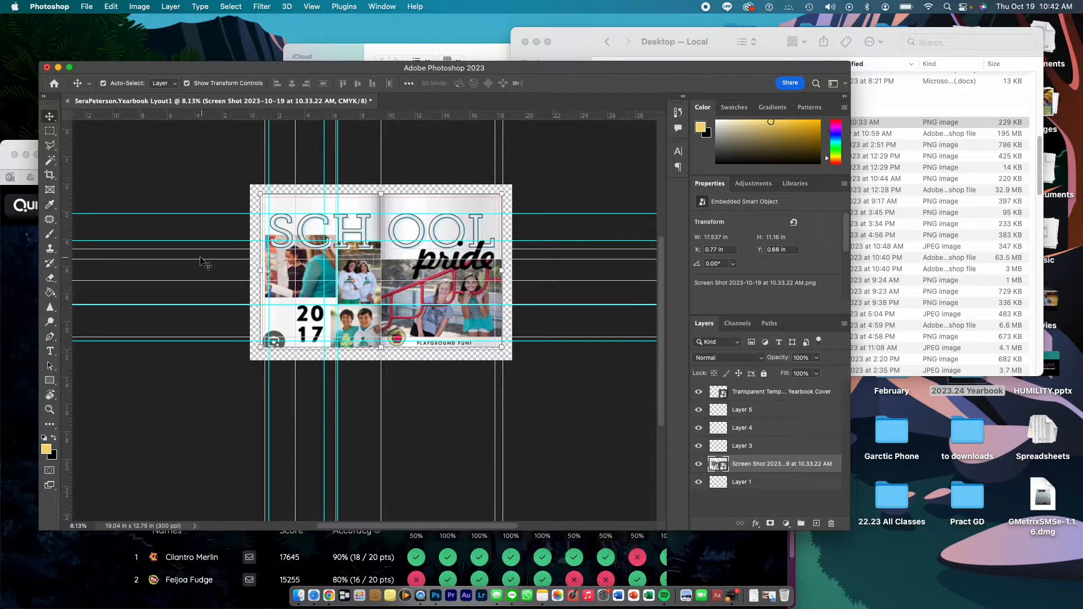
{"action": "left_click_drag", "start_coordinate": [66, 255], "coordinate": [412, 235]}
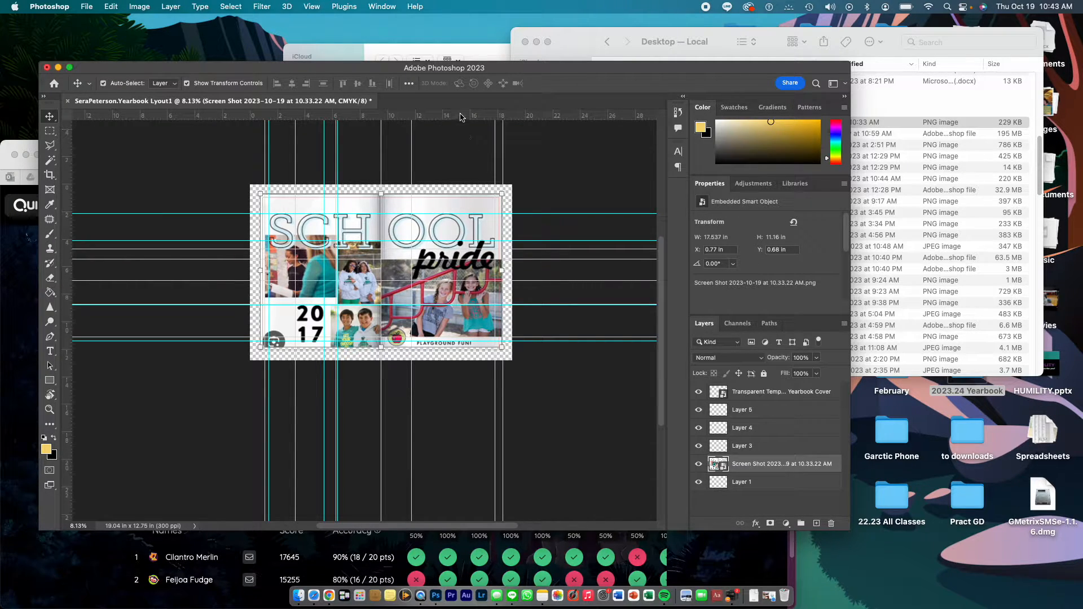
{"action": "left_click_drag", "start_coordinate": [460, 116], "coordinate": [503, 348]}
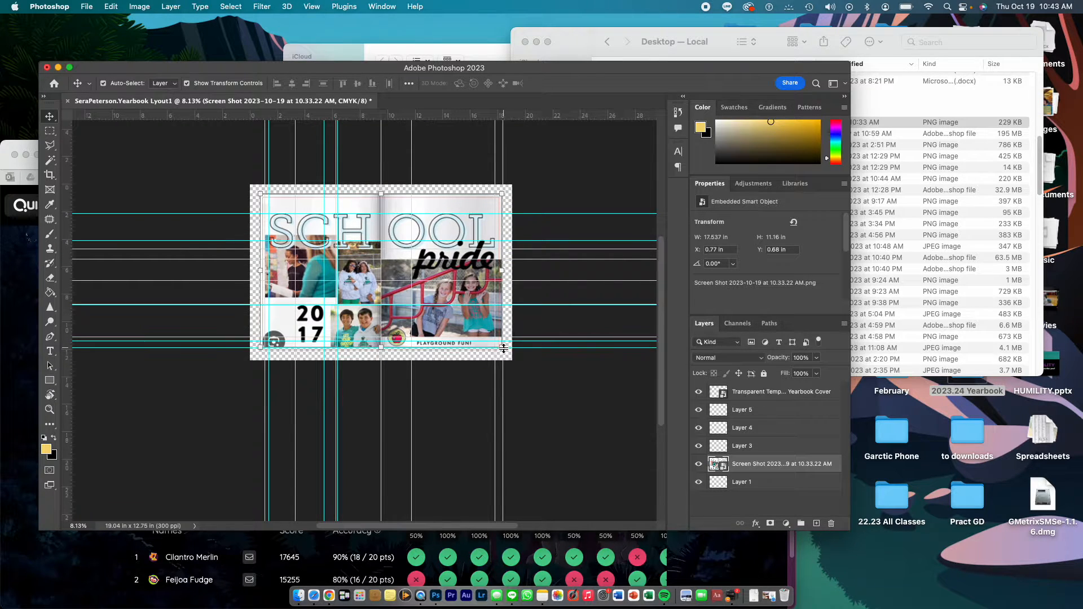
Add a vertical guide at 2.058 in and check the View > Snap To setting.
{"action": "key", "text": "super+plus"}
{"action": "key", "text": "super+plus"}
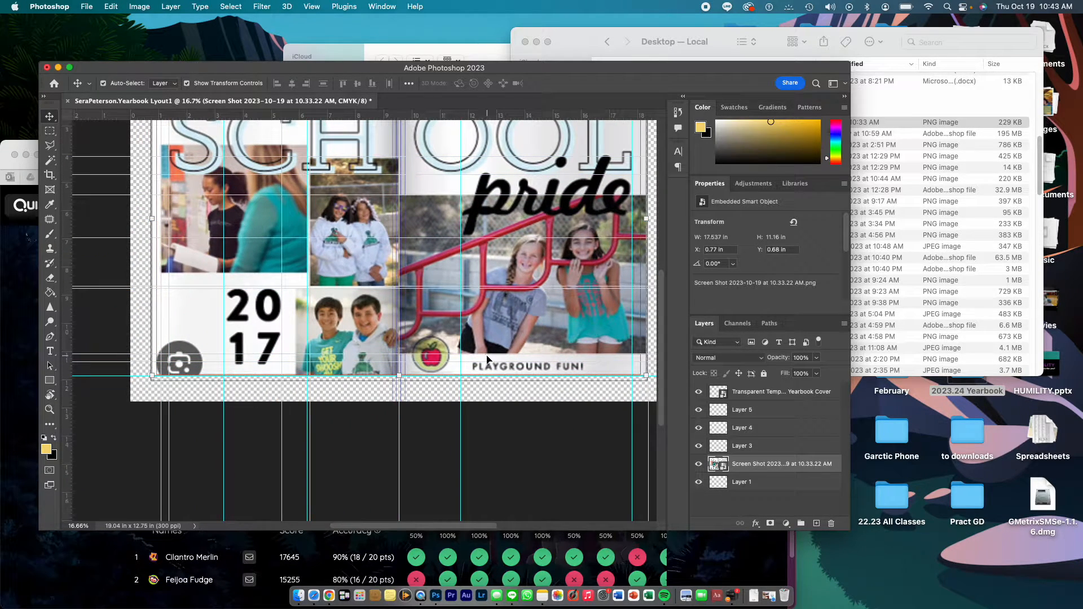
{"action": "left_click_drag", "start_coordinate": [67, 308], "coordinate": [583, 311]}
{"action": "left_click", "coordinate": [311, 7]}
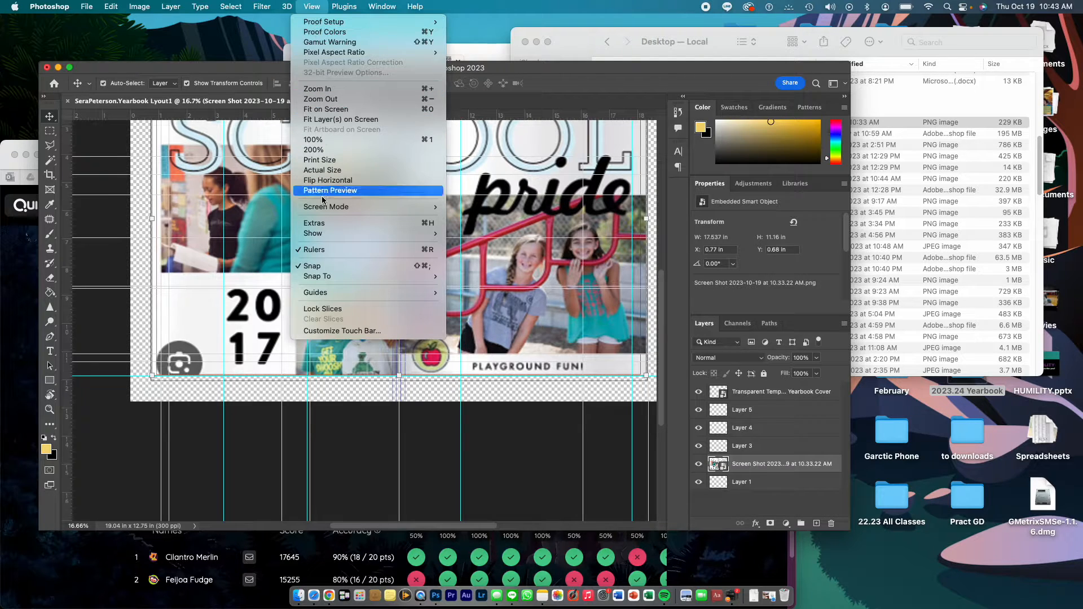
{"action": "mouse_move", "coordinate": [326, 284]}
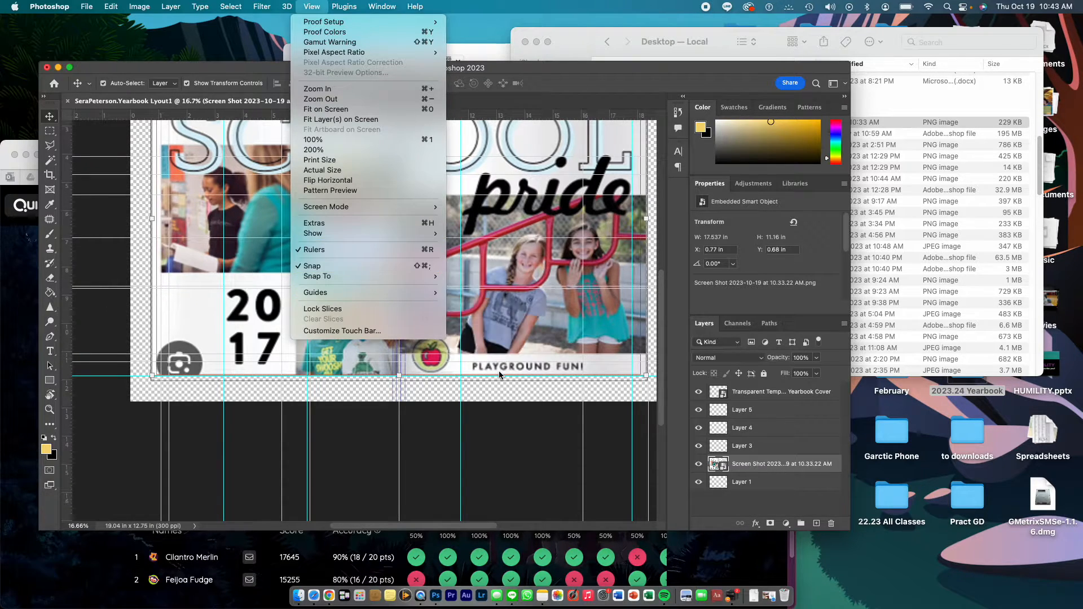
{"action": "left_click", "coordinate": [754, 451]}
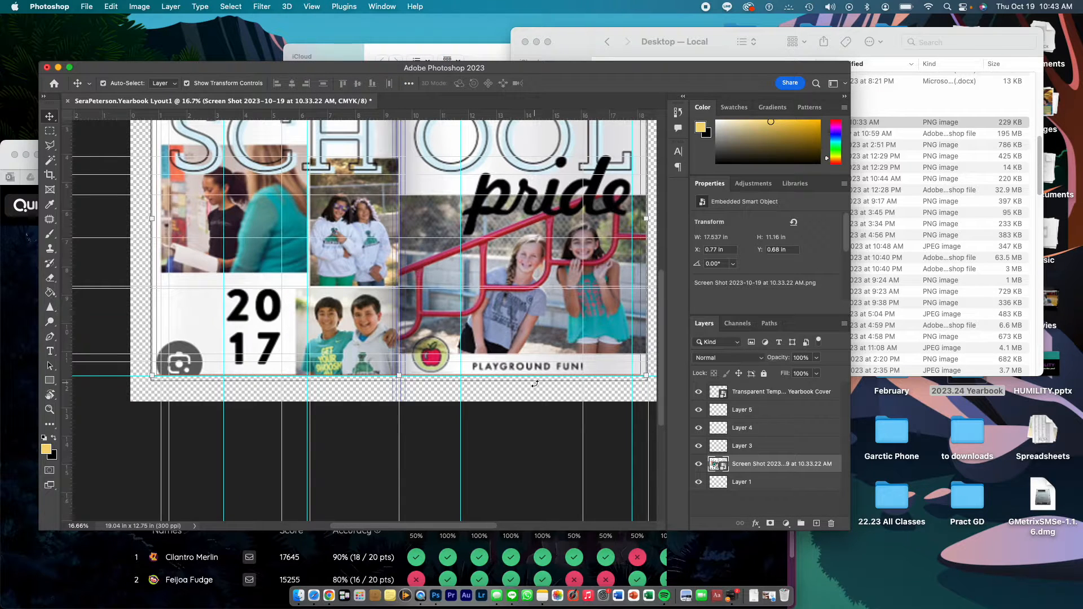
{"action": "scroll", "coordinate": [414, 214], "scroll_direction": "up", "scroll_amount": 5}
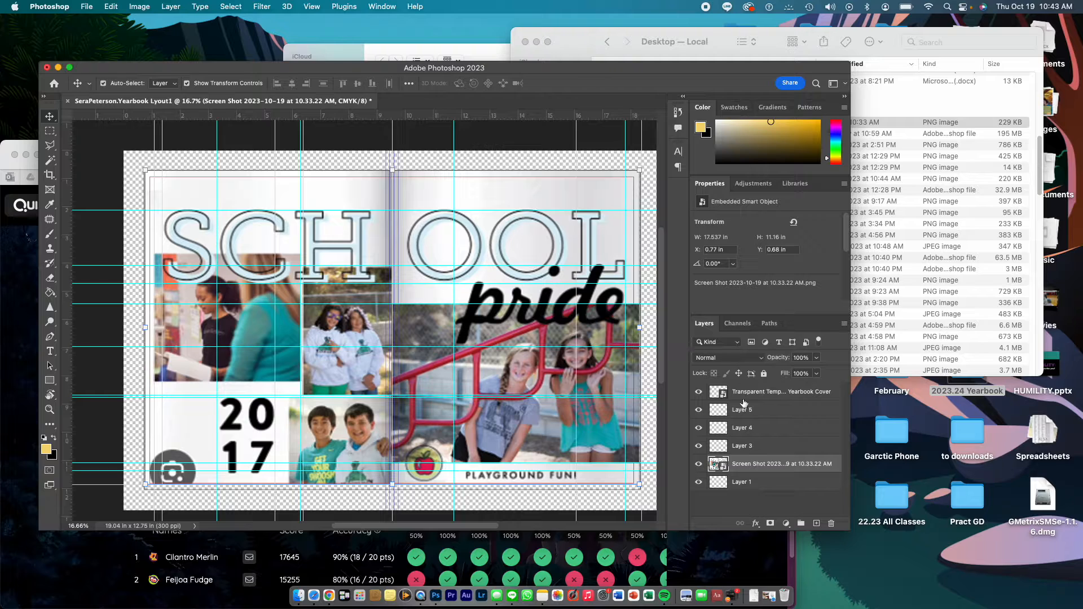
Rename Layer 3 to 'photos'.
{"action": "left_click", "coordinate": [746, 451]}
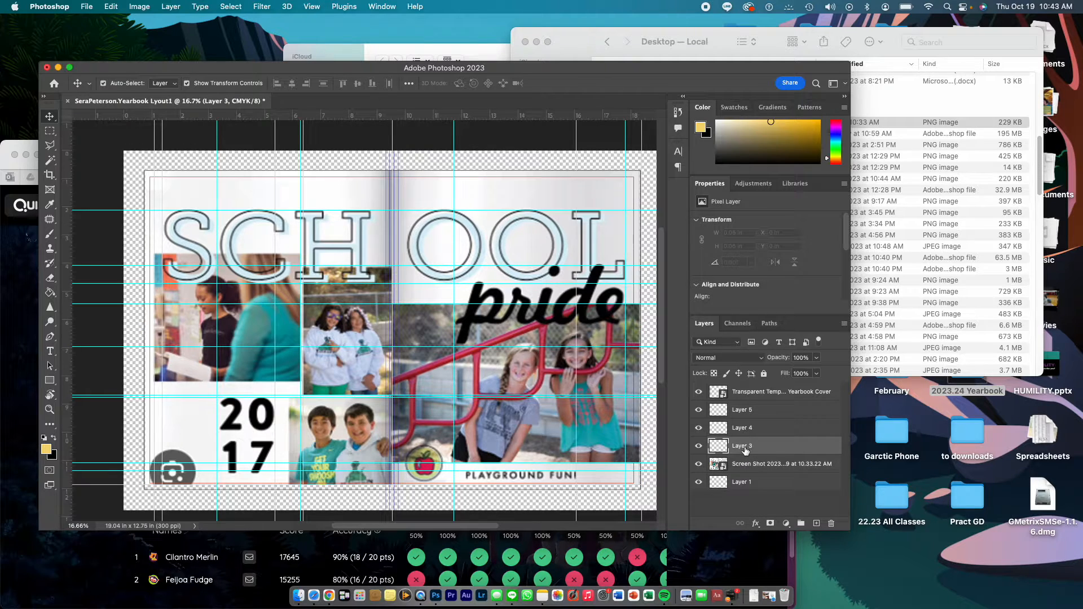
{"action": "double_click", "coordinate": [745, 446]}
{"action": "type", "text": "photos"}
{"action": "key", "text": "Return"}
Set the foreground colour to a dark red in the Color panel.
{"action": "left_click_drag", "start_coordinate": [837, 127], "coordinate": [828, 120]}
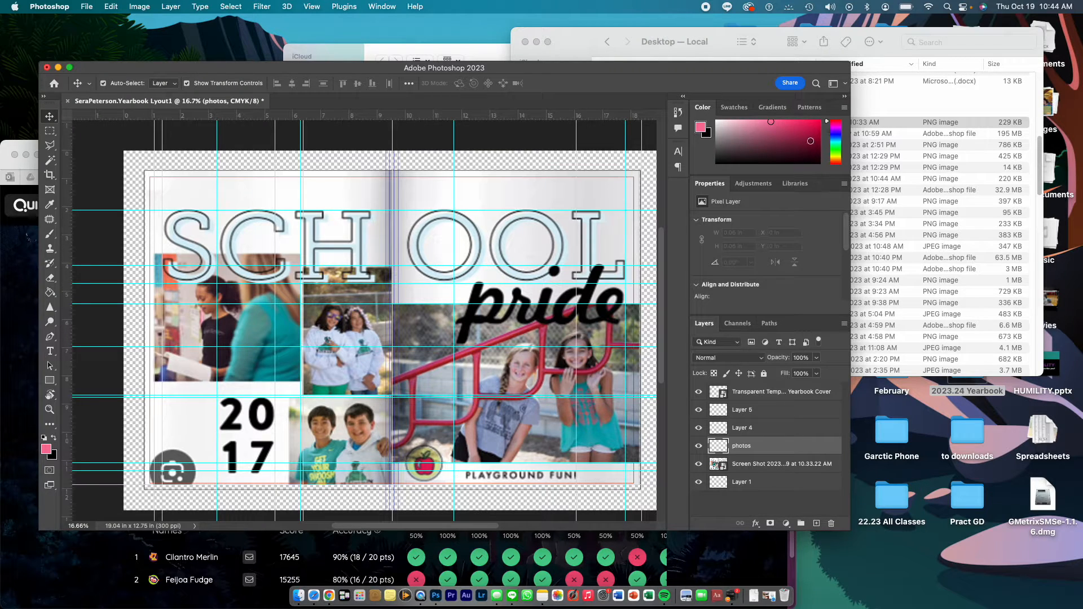
{"action": "left_click", "coordinate": [811, 141]}
{"action": "left_click", "coordinate": [817, 134]}
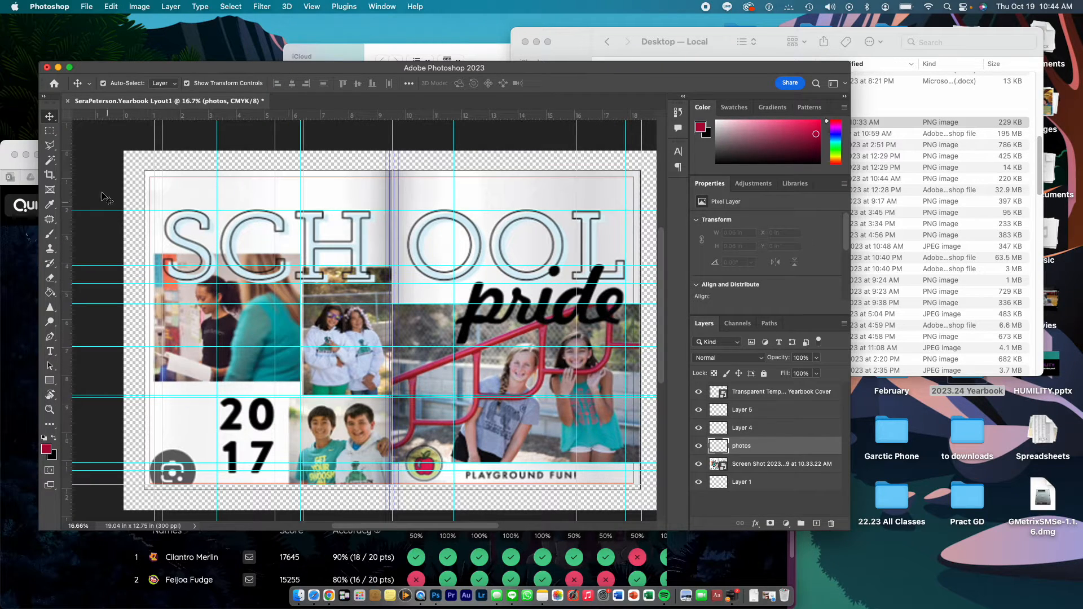
Marquee-select the top-left, middle, large and boys' photo areas as one combined selection.
{"action": "left_click", "coordinate": [51, 134]}
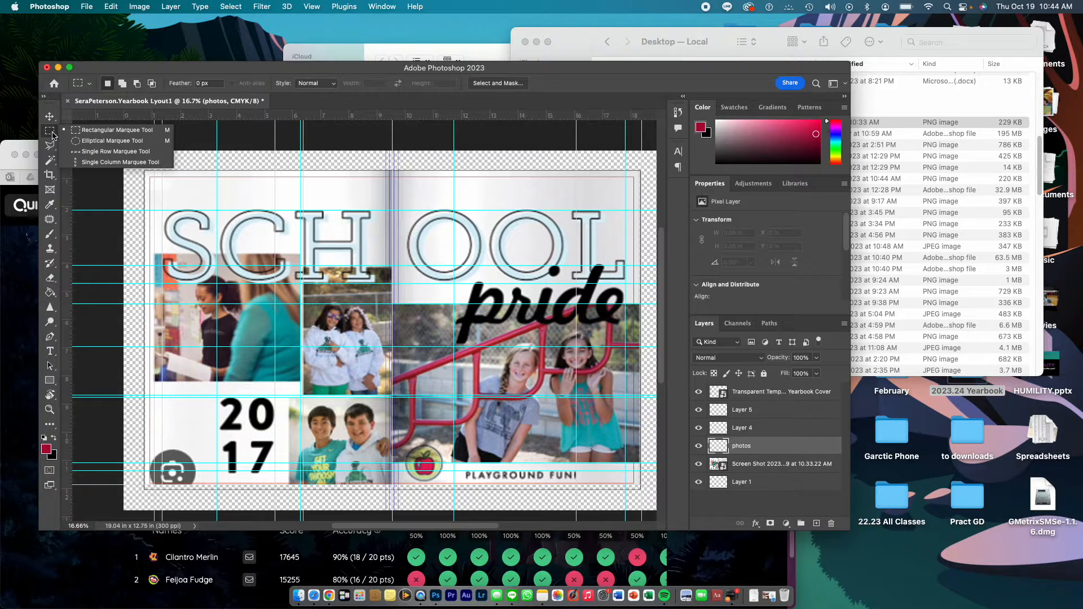
{"action": "left_click", "coordinate": [73, 131]}
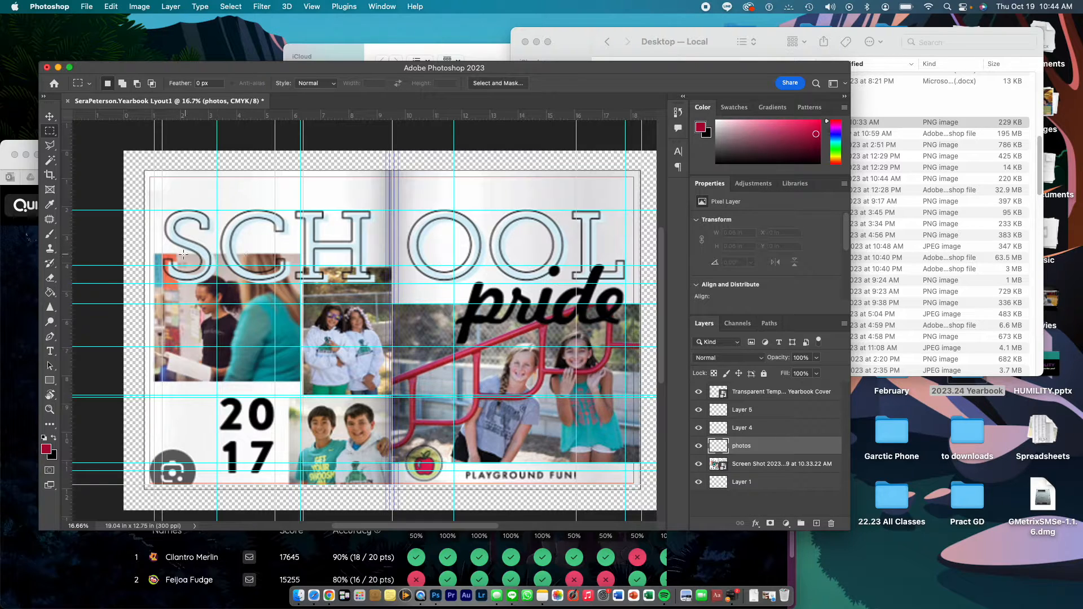
{"action": "left_click_drag", "start_coordinate": [155, 255], "coordinate": [301, 378]}
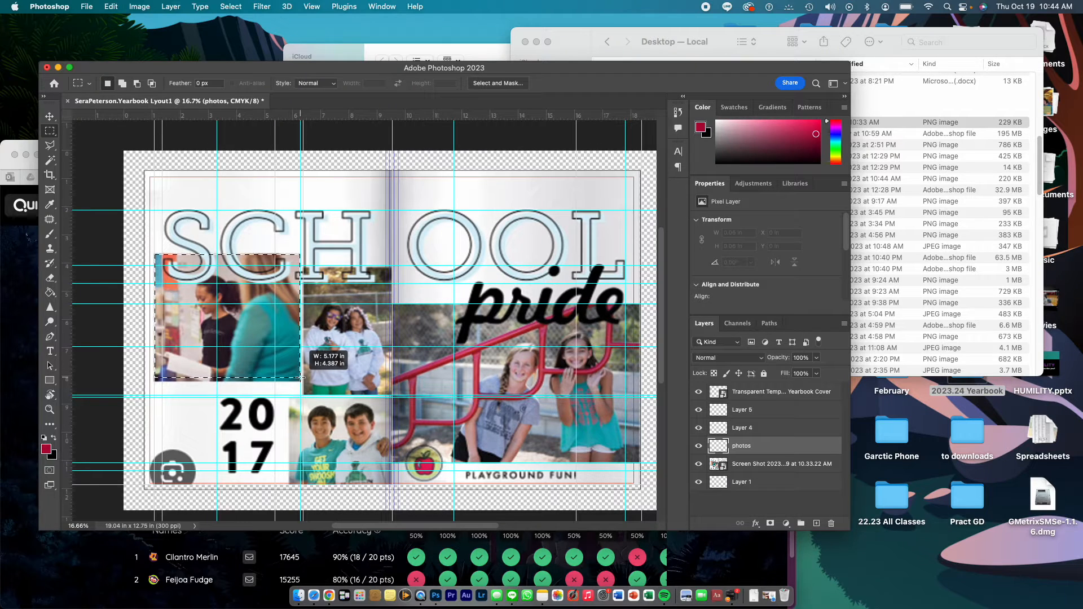
{"action": "left_click_drag", "start_coordinate": [301, 378], "coordinate": [301, 378]}
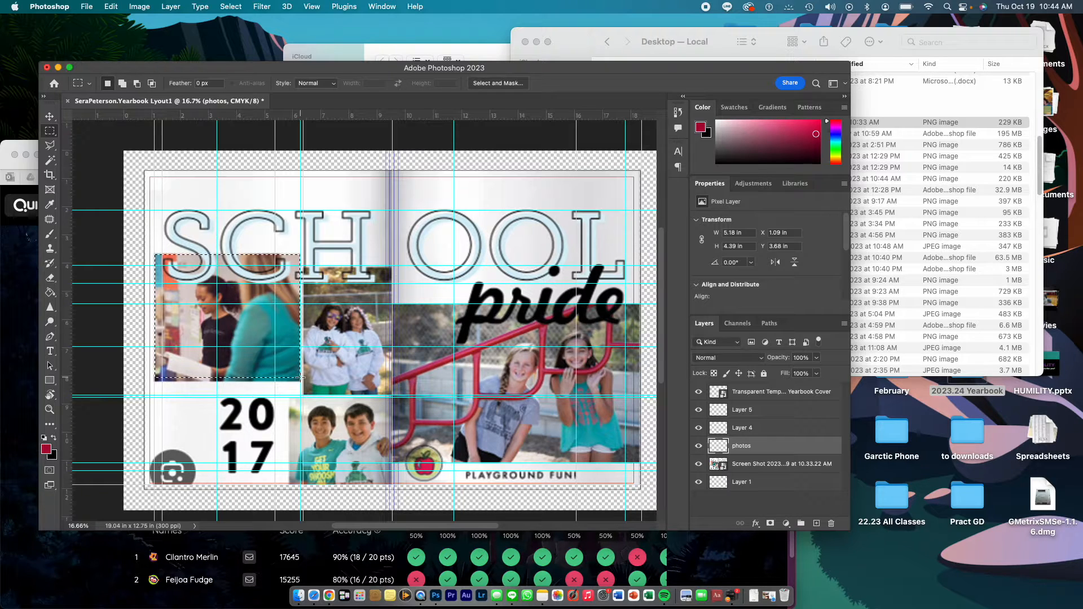
{"action": "key", "text": "shift"}
{"action": "left_click_drag", "start_coordinate": [304, 265], "coordinate": [391, 389]}
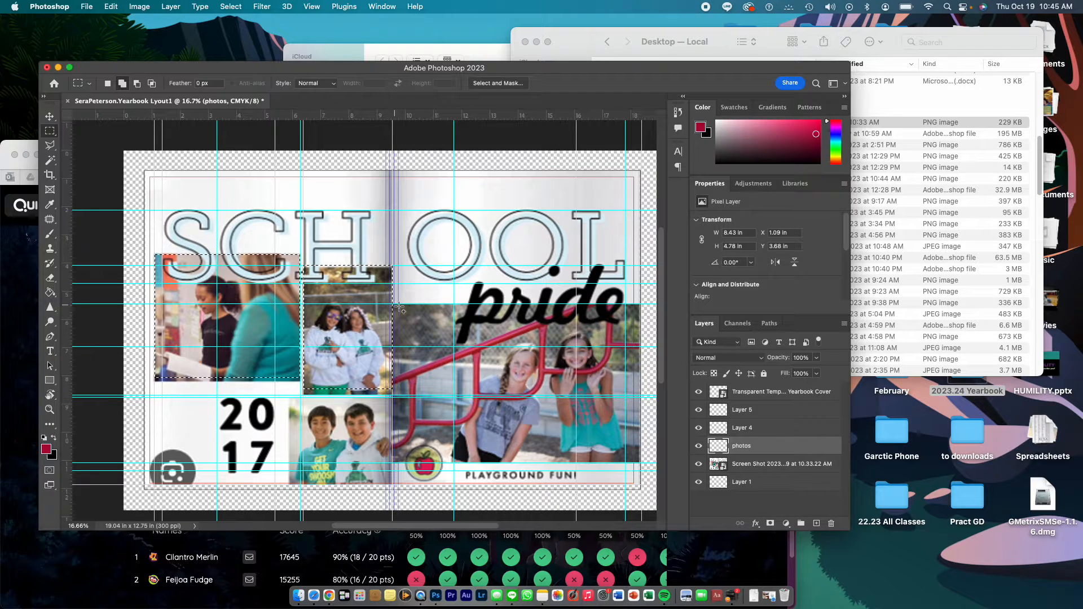
{"action": "left_click_drag", "start_coordinate": [393, 304], "coordinate": [640, 462]}
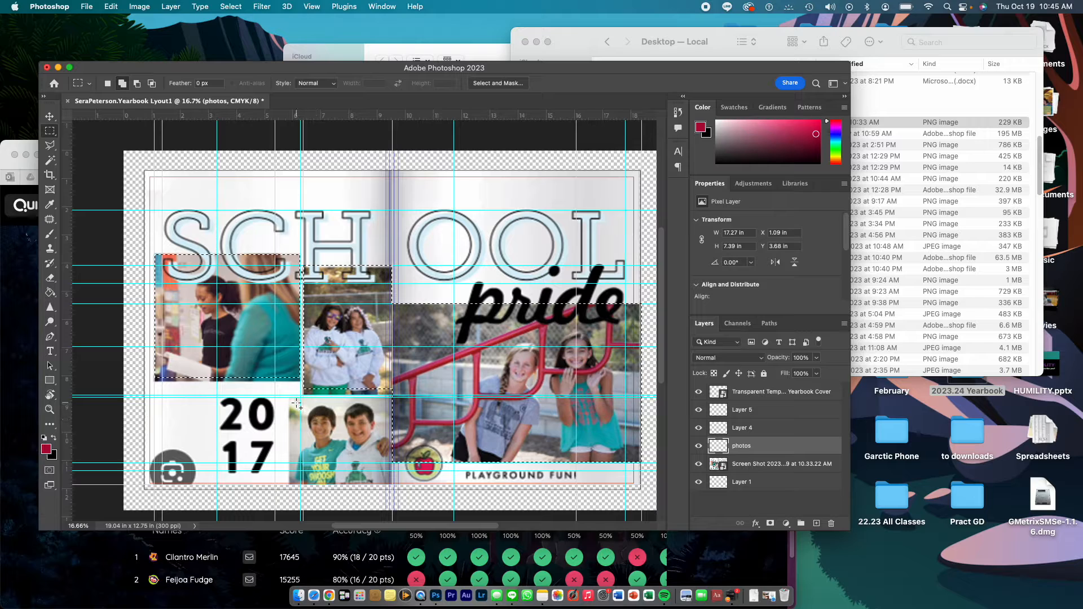
{"action": "left_click_drag", "start_coordinate": [332, 432], "coordinate": [388, 483]}
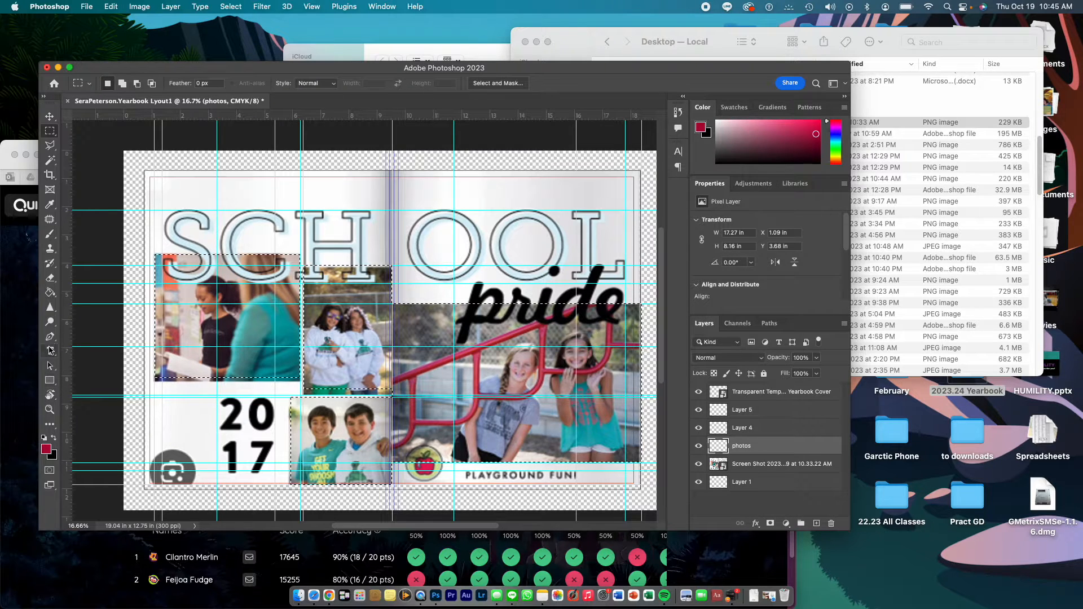
Paint-bucket fill the selected photo areas with dark red, then deselect.
{"action": "left_click", "coordinate": [50, 293]}
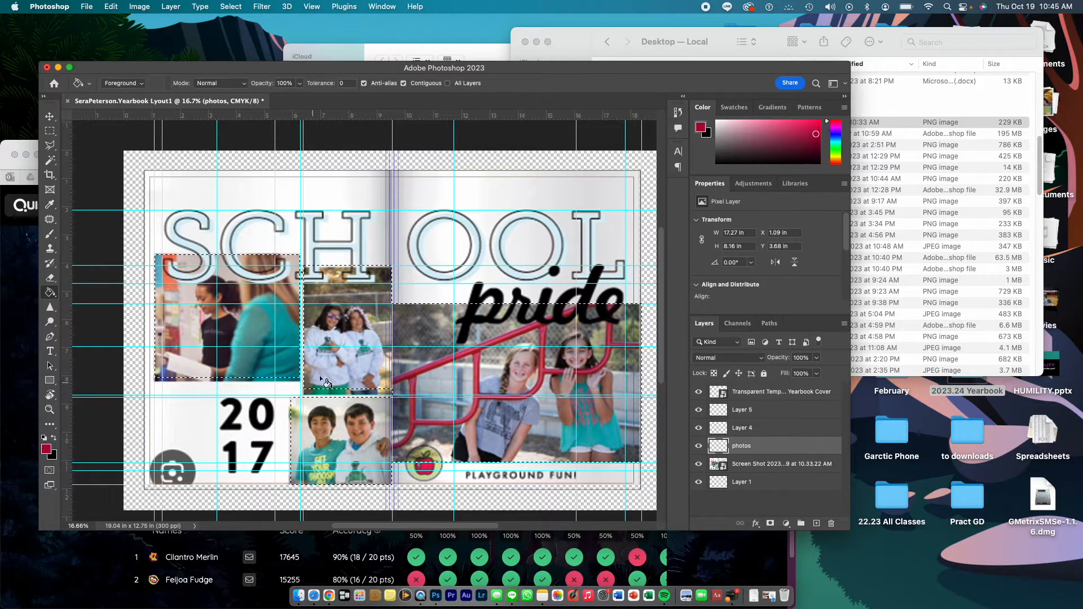
{"action": "left_click", "coordinate": [263, 340]}
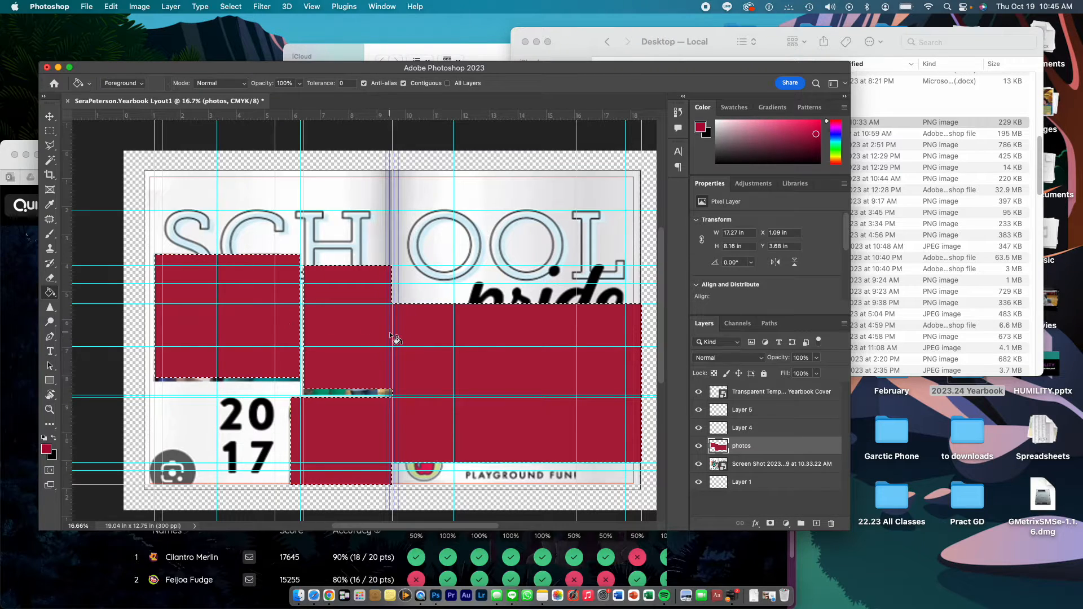
{"action": "left_click", "coordinate": [744, 430]}
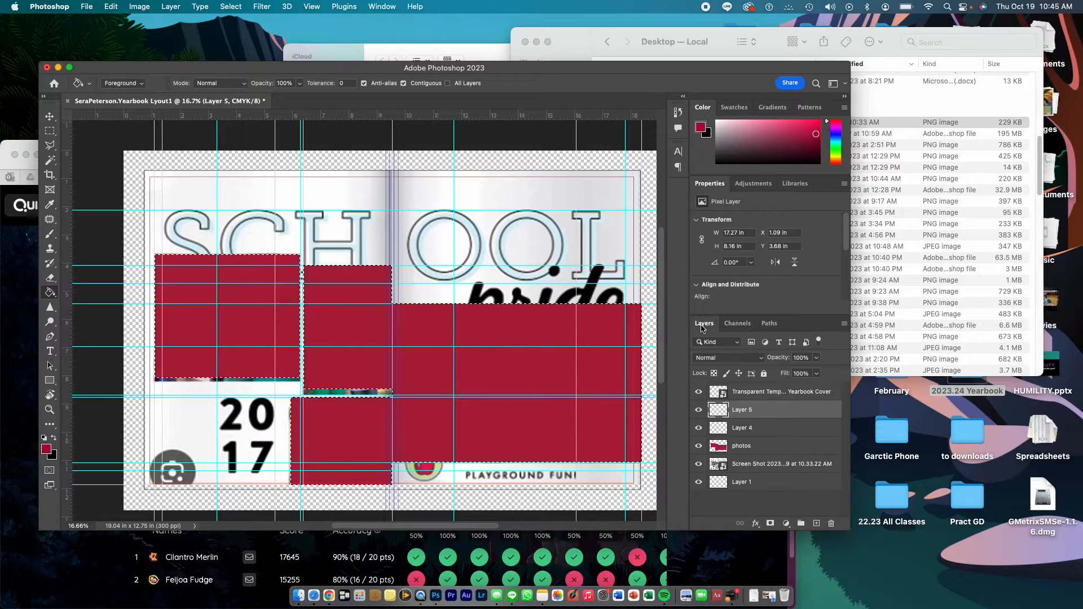
{"action": "key", "text": "super+d"}
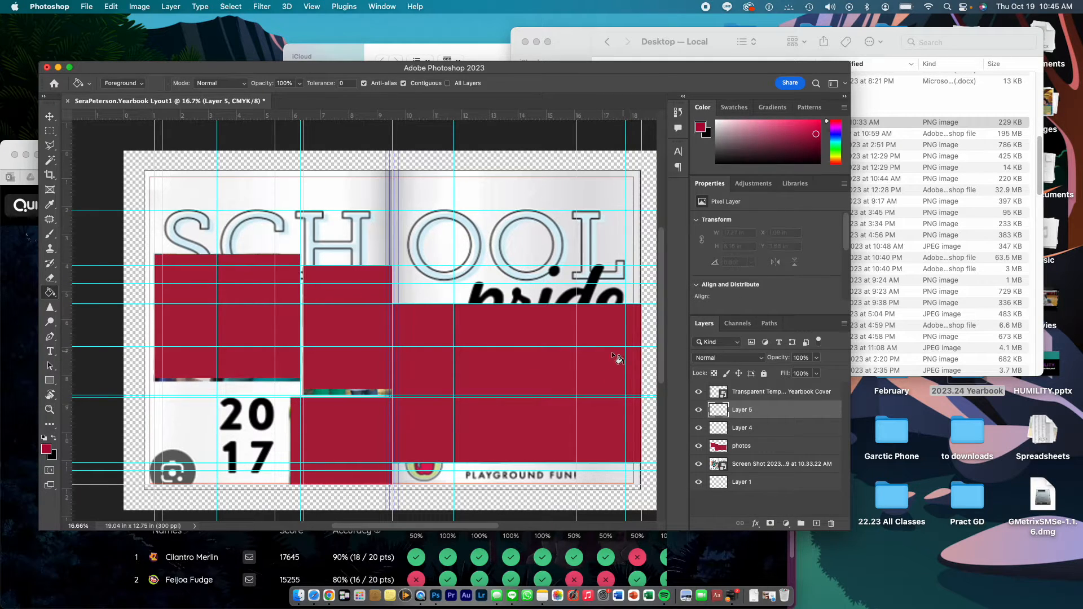
{"action": "left_click", "coordinate": [55, 352]}
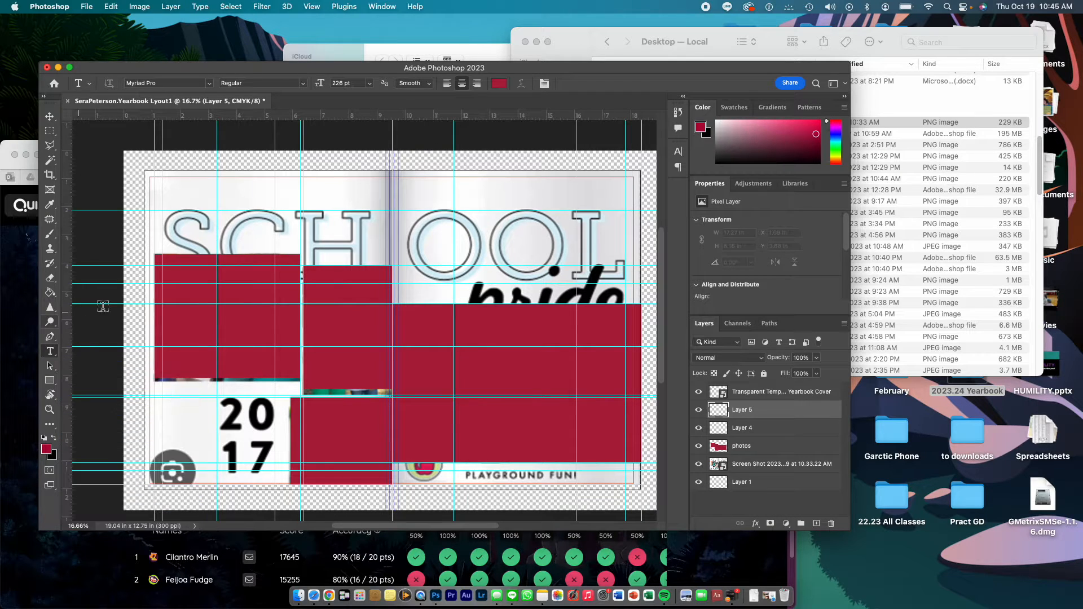
Draw a text box over the large red box and type 'Photos' in near-black.
{"action": "left_click", "coordinate": [748, 448]}
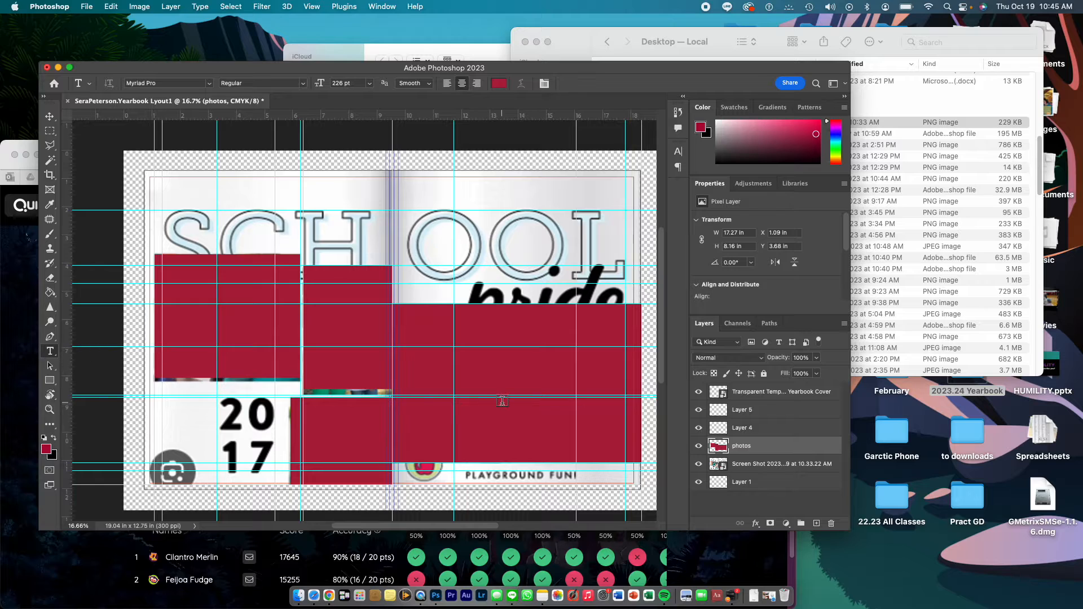
{"action": "left_click_drag", "start_coordinate": [455, 347], "coordinate": [593, 426]}
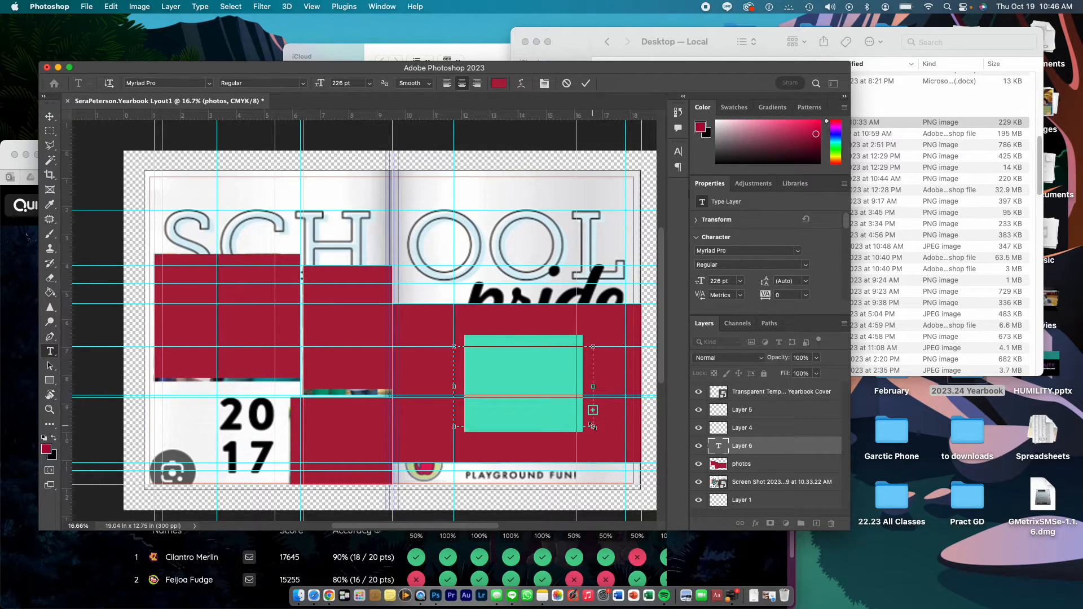
{"action": "left_click", "coordinate": [499, 83]}
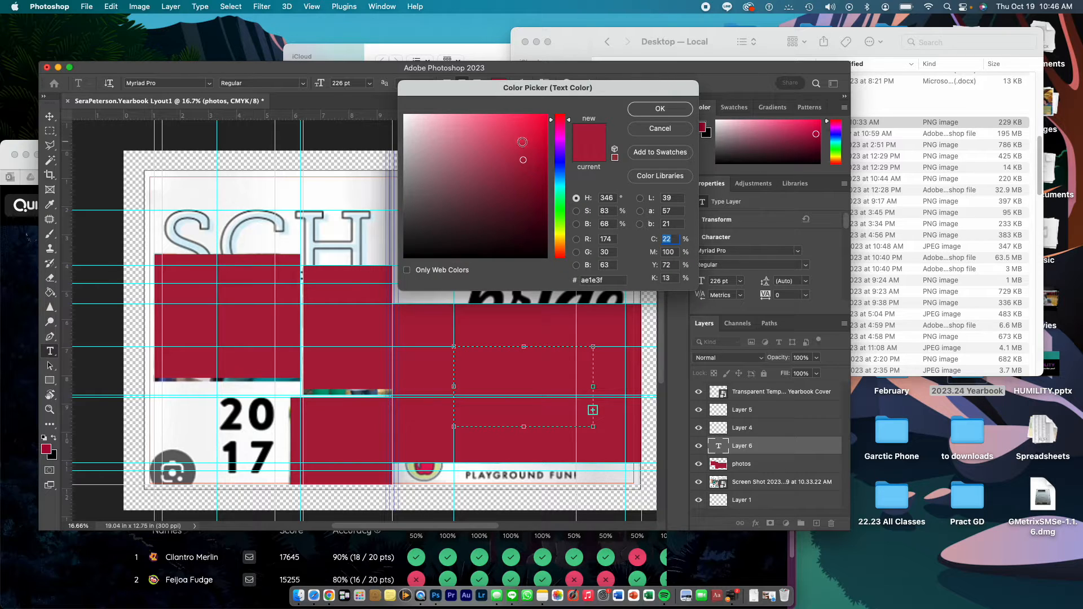
{"action": "left_click", "coordinate": [520, 243]}
{"action": "left_click", "coordinate": [664, 110]}
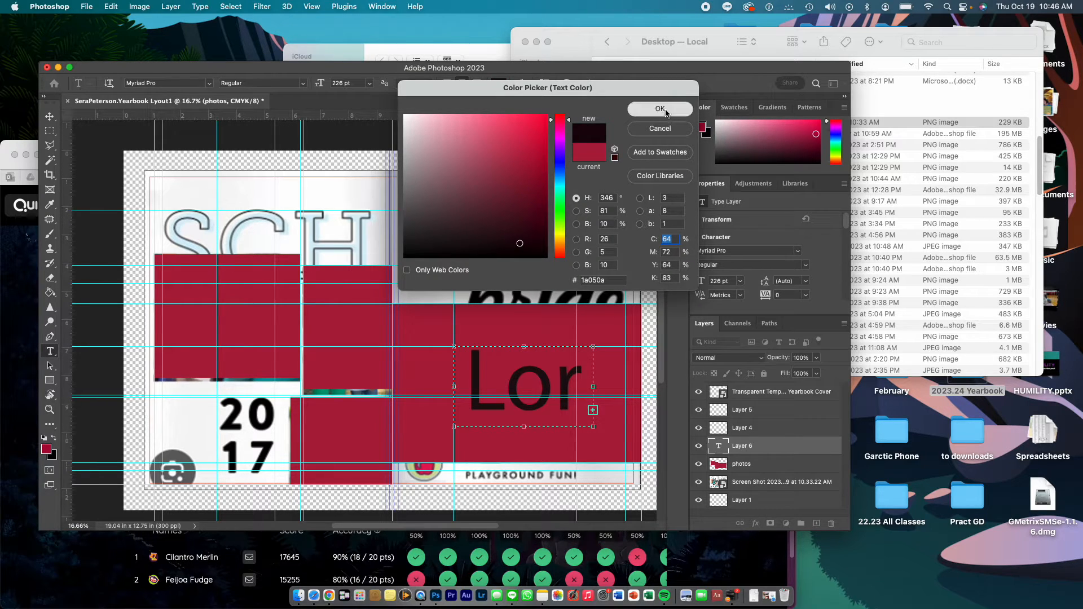
{"action": "type", "text": "Ph"}
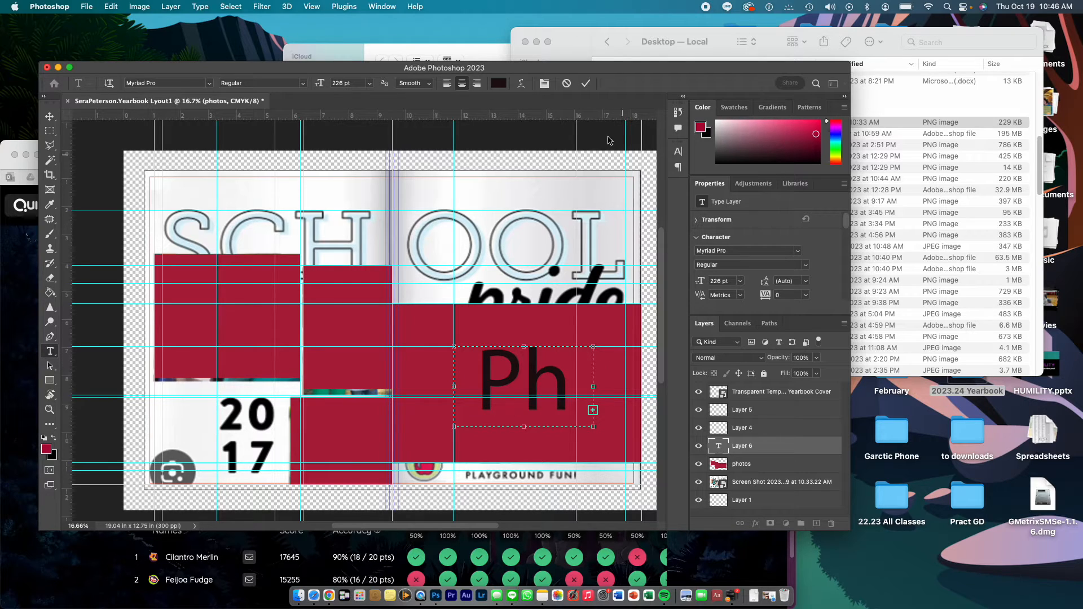
Reduce the Photos text to 92 pt in the character settings and commit it.
{"action": "left_click", "coordinate": [544, 83]}
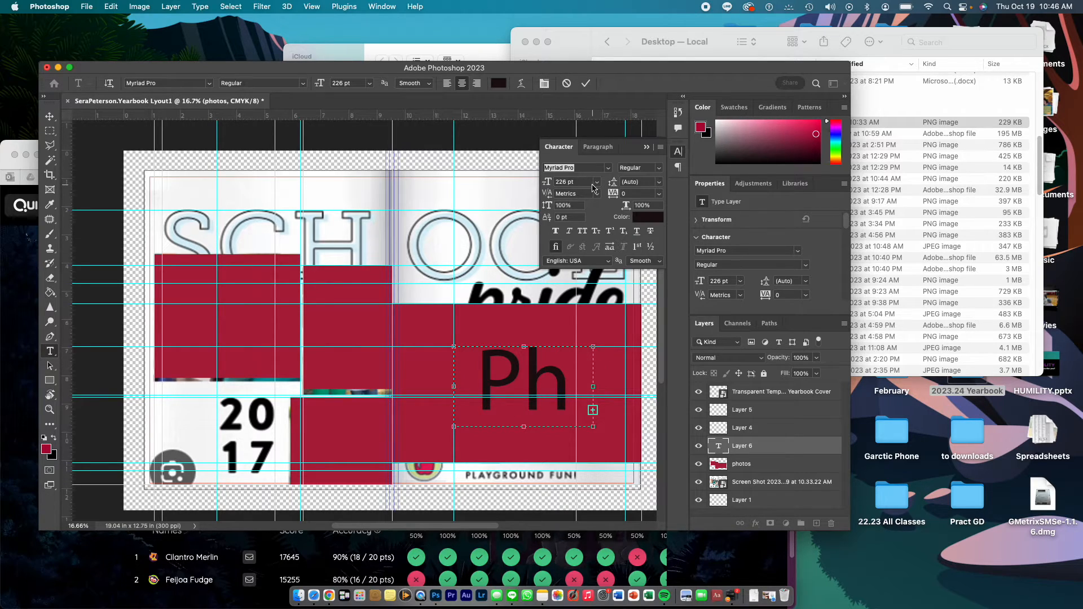
{"action": "left_click_drag", "start_coordinate": [546, 182], "coordinate": [535, 180]}
{"action": "key", "text": "ctrl+z"}
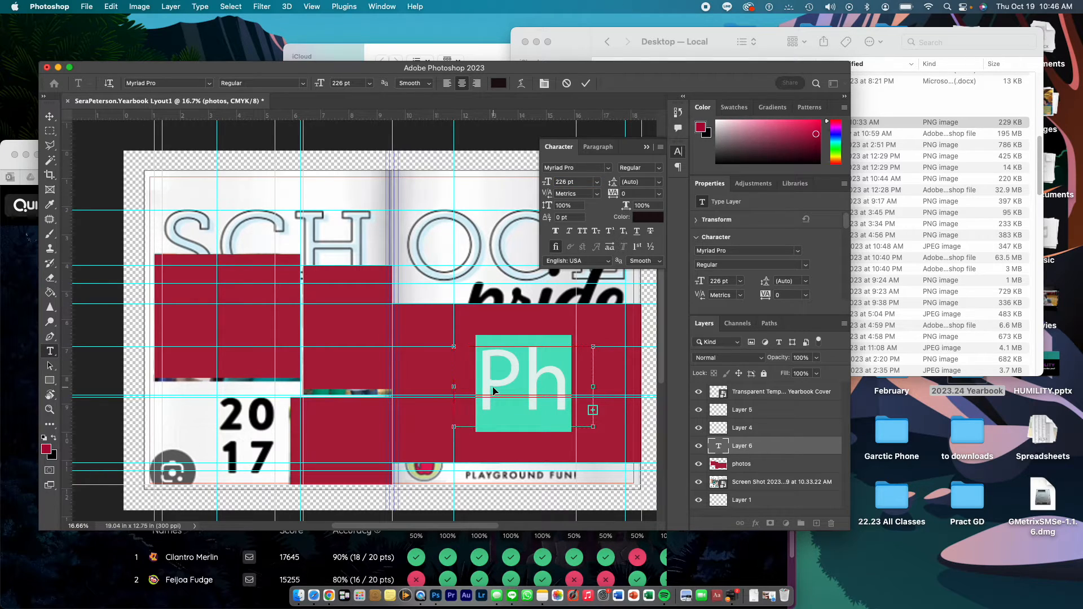
{"action": "left_click_drag", "start_coordinate": [549, 185], "coordinate": [472, 172]}
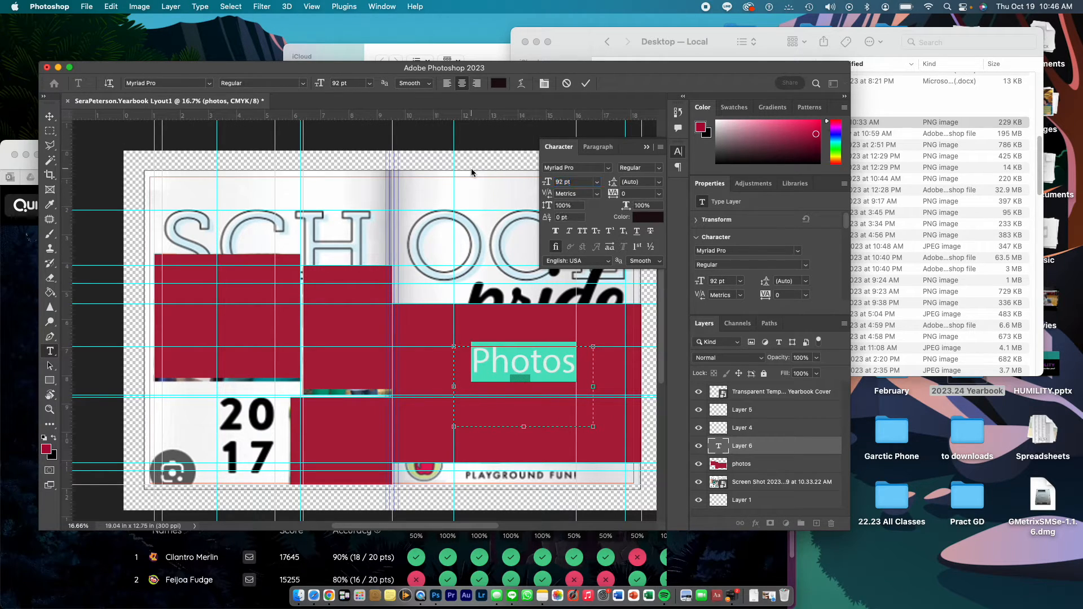
{"action": "left_click", "coordinate": [498, 161]}
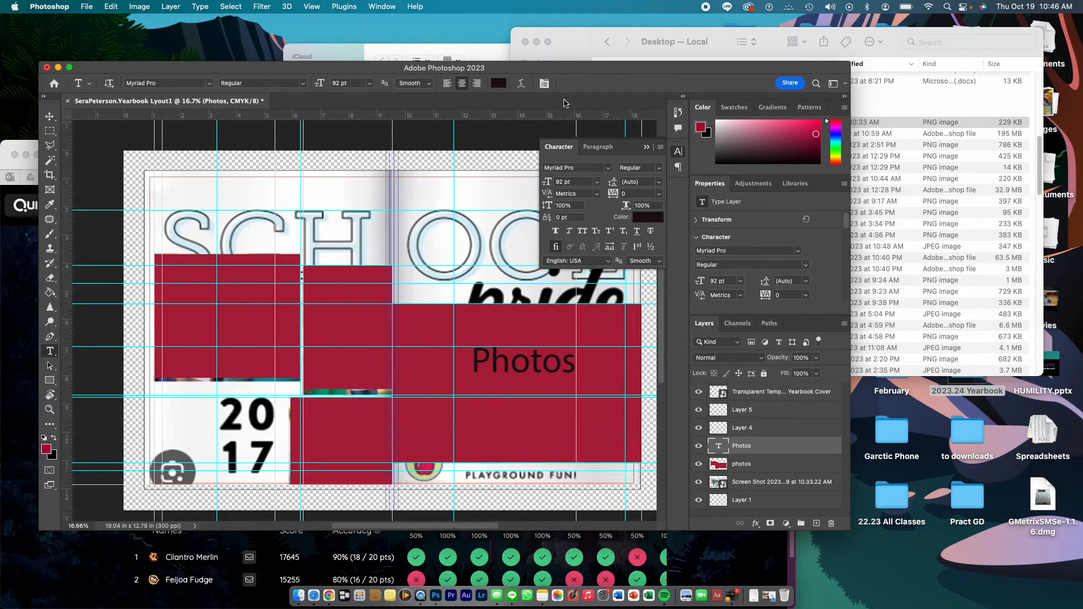
{"action": "left_click", "coordinate": [646, 147]}
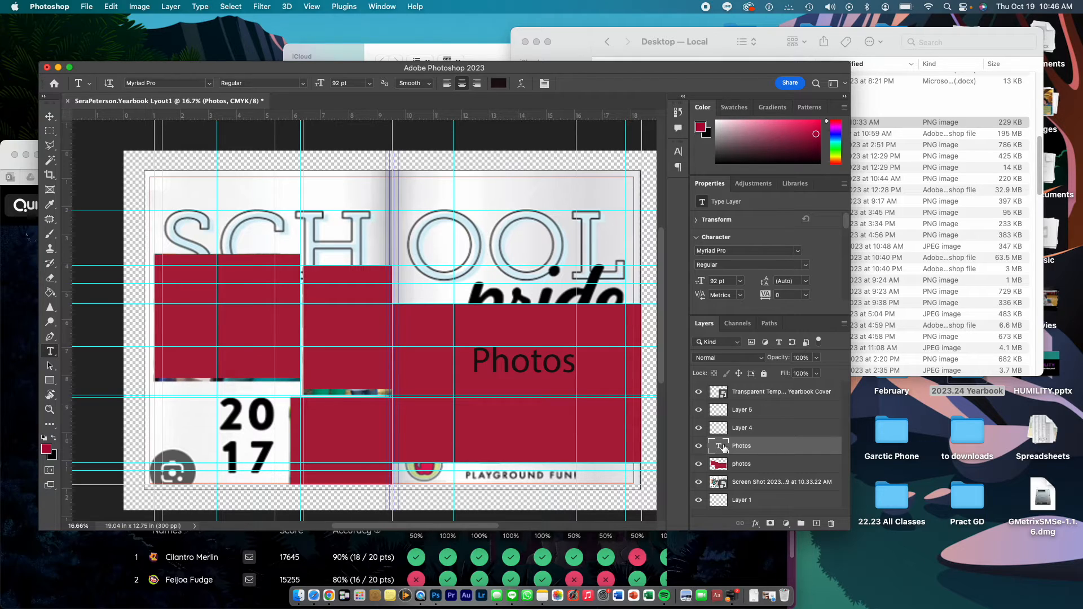
Duplicate the Photos label three times, place each copy on a red box, and group 'Photos copy'.
{"action": "key", "text": "super+j"}
{"action": "key", "text": "super+j"}
{"action": "key", "text": "super+j"}
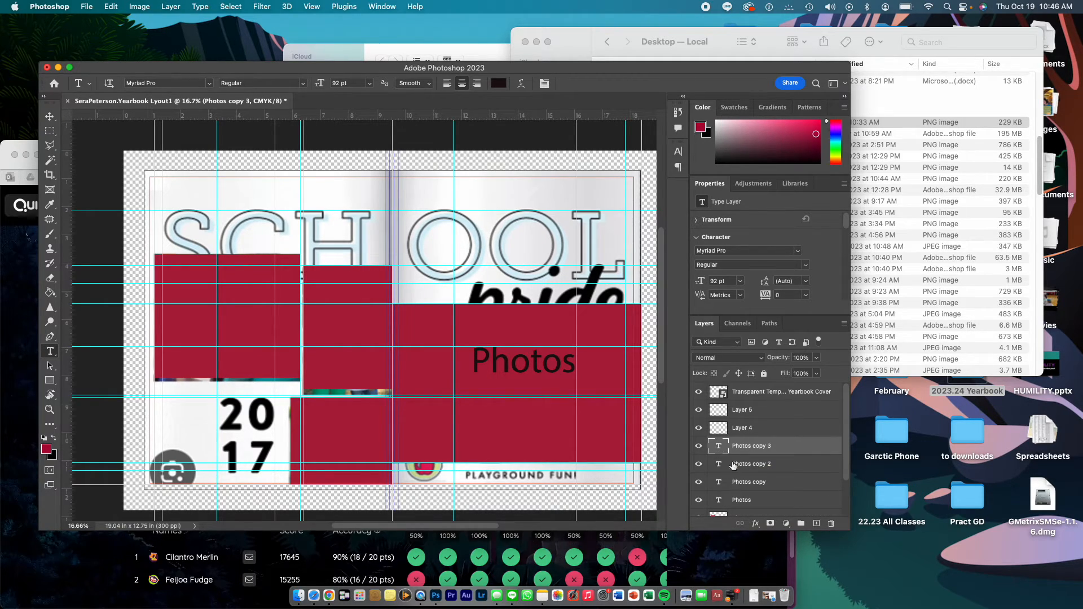
{"action": "scroll", "coordinate": [737, 483], "scroll_direction": "down", "scroll_amount": 2}
{"action": "scroll", "coordinate": [737, 483], "scroll_direction": "down", "scroll_amount": 1}
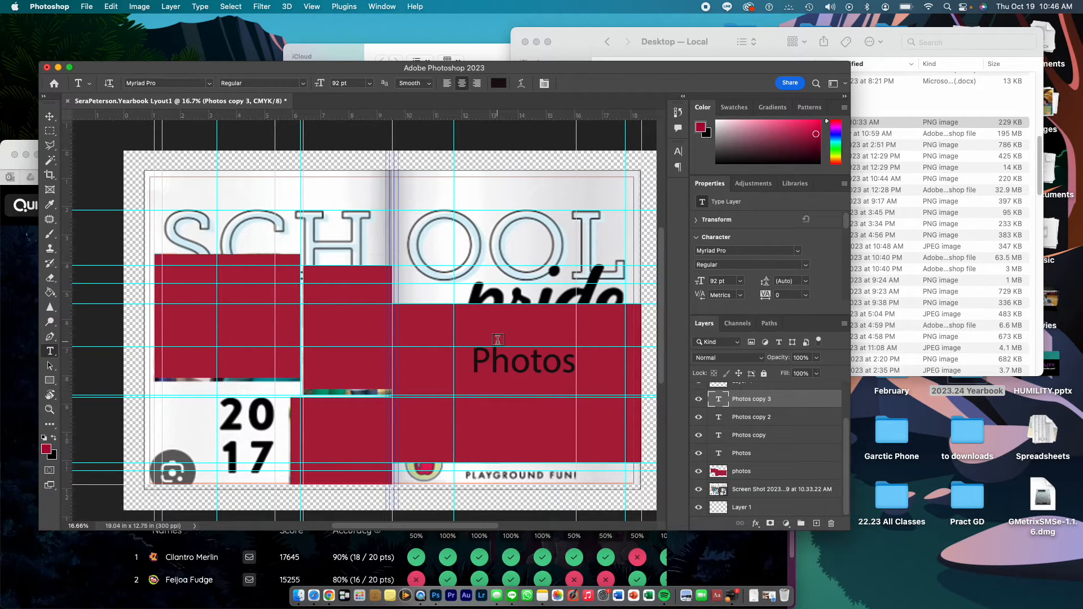
{"action": "left_click", "coordinate": [49, 118]}
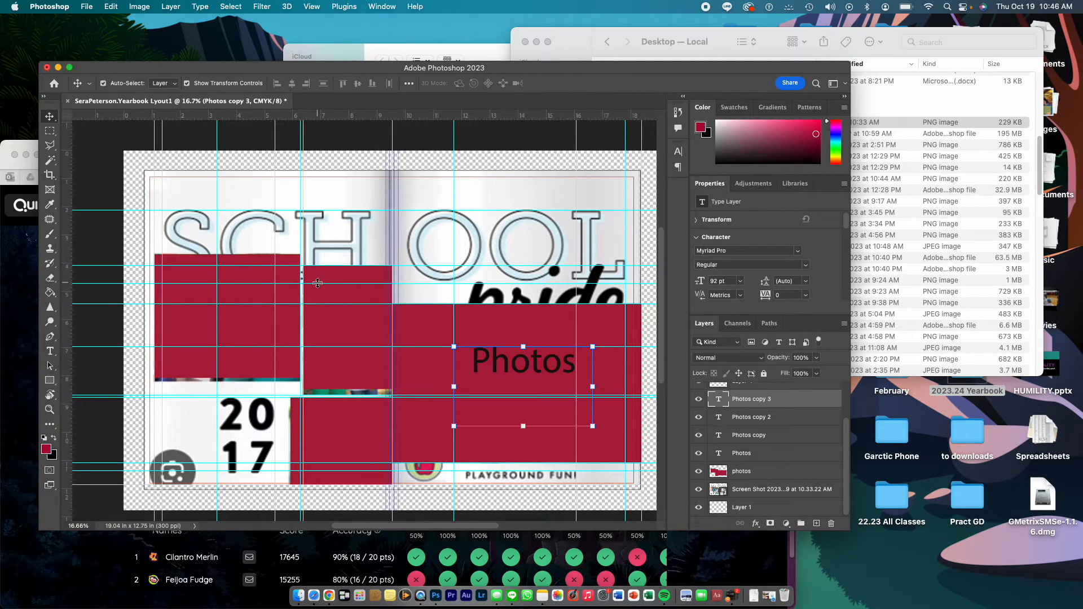
{"action": "left_click_drag", "start_coordinate": [521, 365], "coordinate": [354, 442]}
{"action": "left_click_drag", "start_coordinate": [519, 365], "coordinate": [348, 334]}
{"action": "left_click_drag", "start_coordinate": [521, 368], "coordinate": [230, 310]}
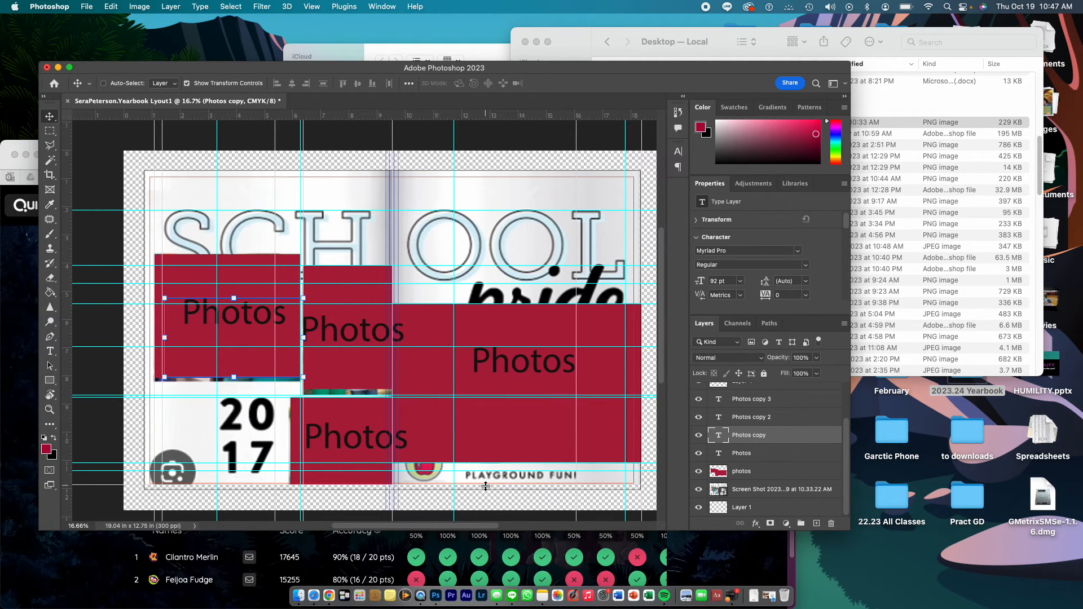
{"action": "key", "text": "super+apostrophe"}
{"action": "key", "text": "super+g"}
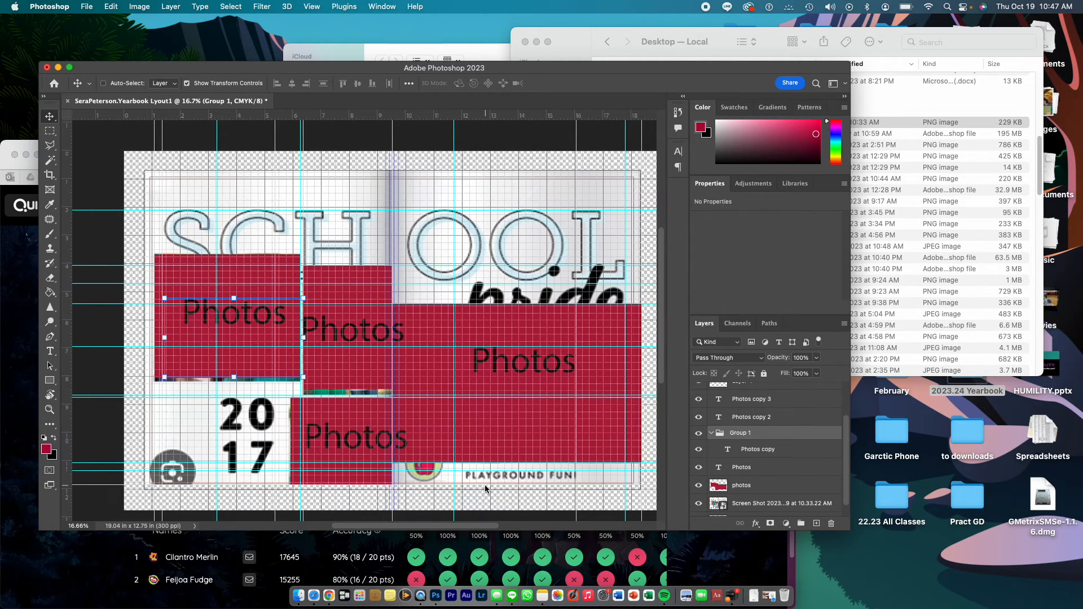
Hide the guides, the Screen Shot sample layer and the yearbook cover template layer.
{"action": "key", "text": "super+h"}
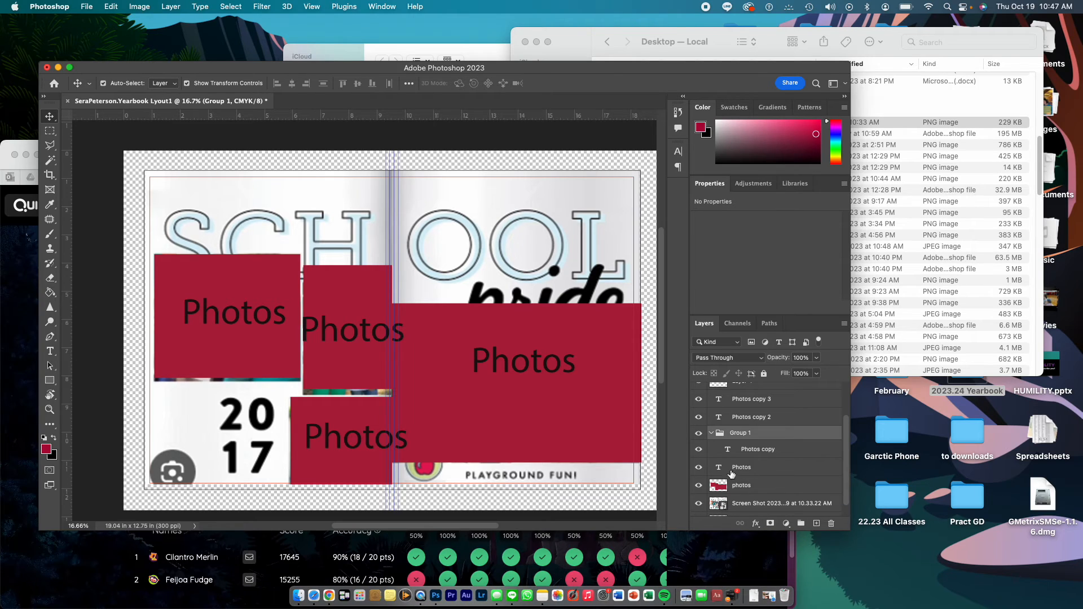
{"action": "left_click", "coordinate": [698, 504]}
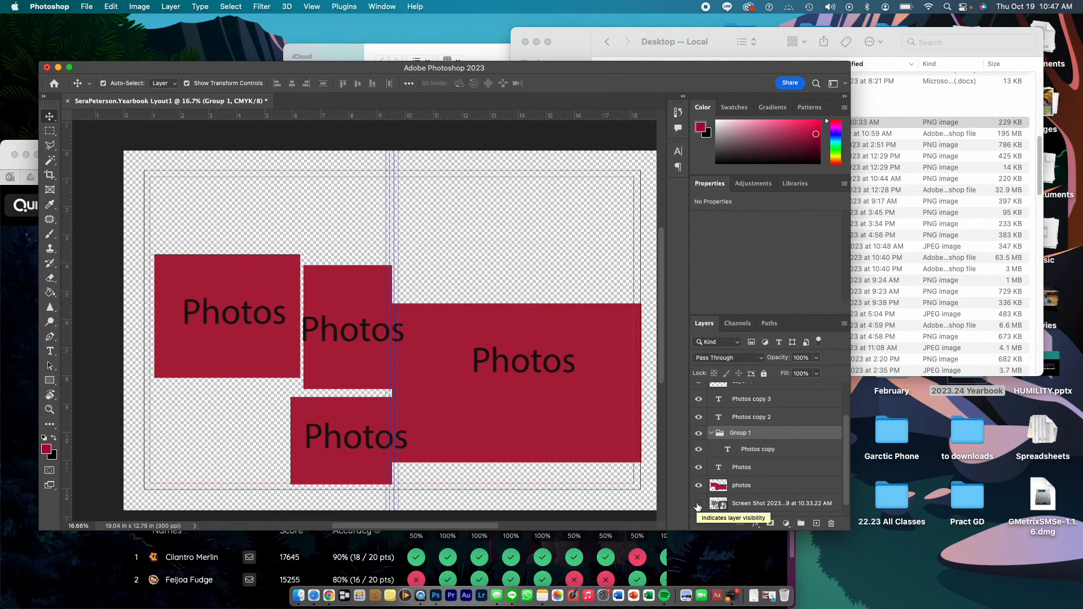
{"action": "scroll", "coordinate": [710, 387], "scroll_direction": "up", "scroll_amount": 2}
{"action": "left_click", "coordinate": [699, 392]}
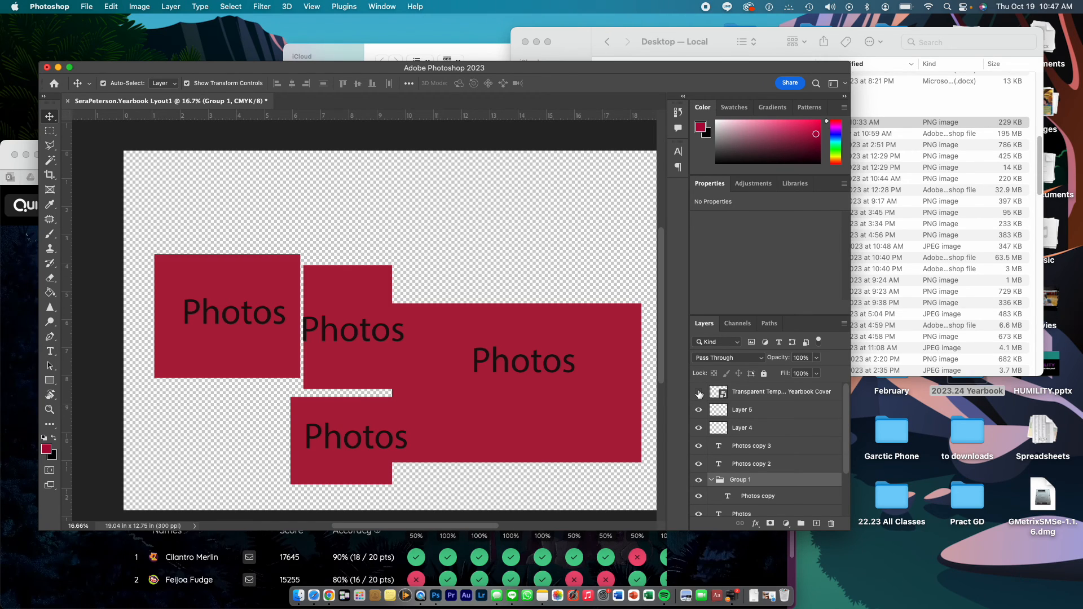
{"action": "left_click", "coordinate": [700, 392]}
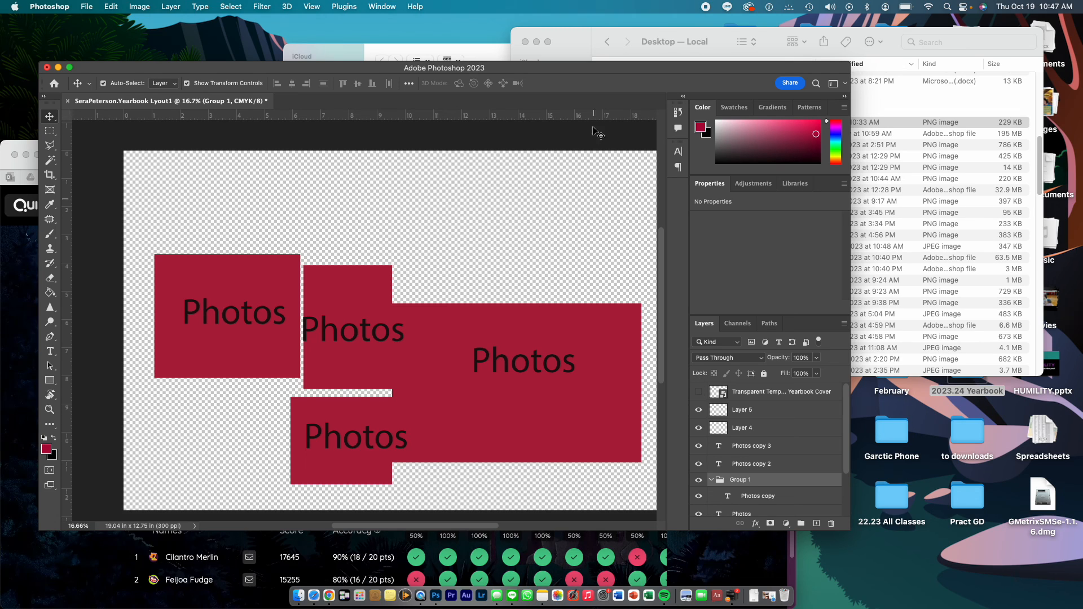